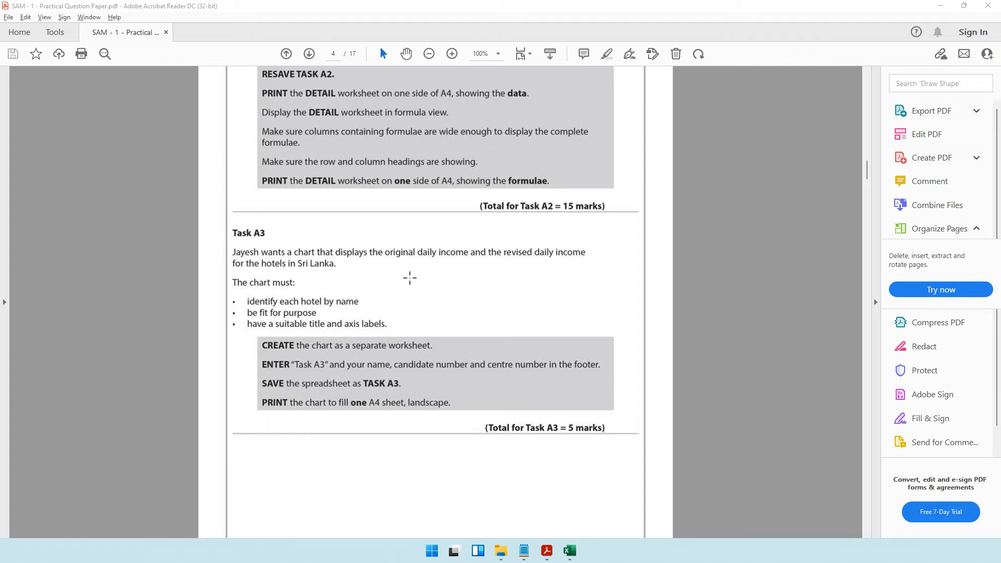
- Underline 'Sri Lanka' in the Task A3 instructions and switch to the spreadsheet
left_click_drag(294, 273, 360, 273)
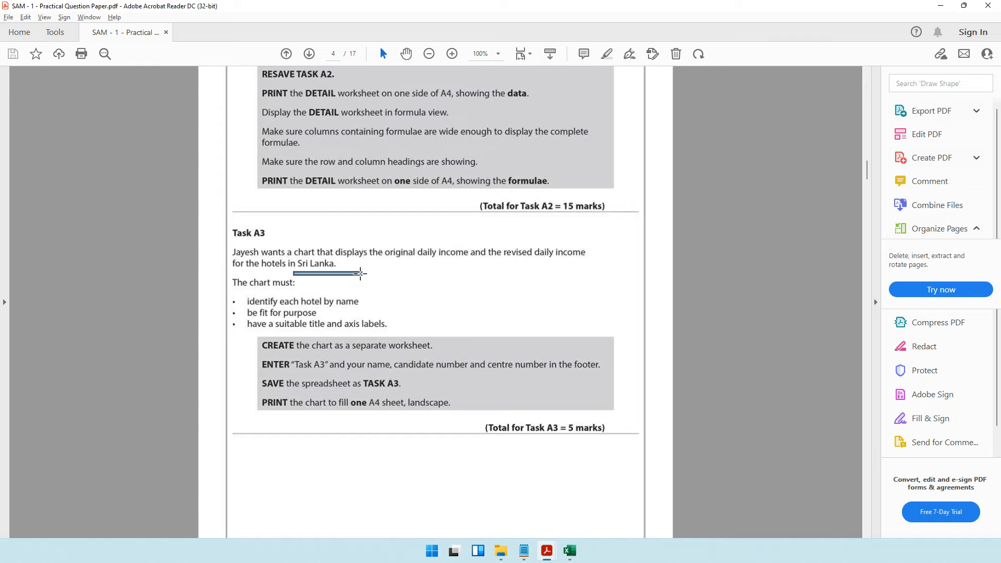
left_click(941, 5)
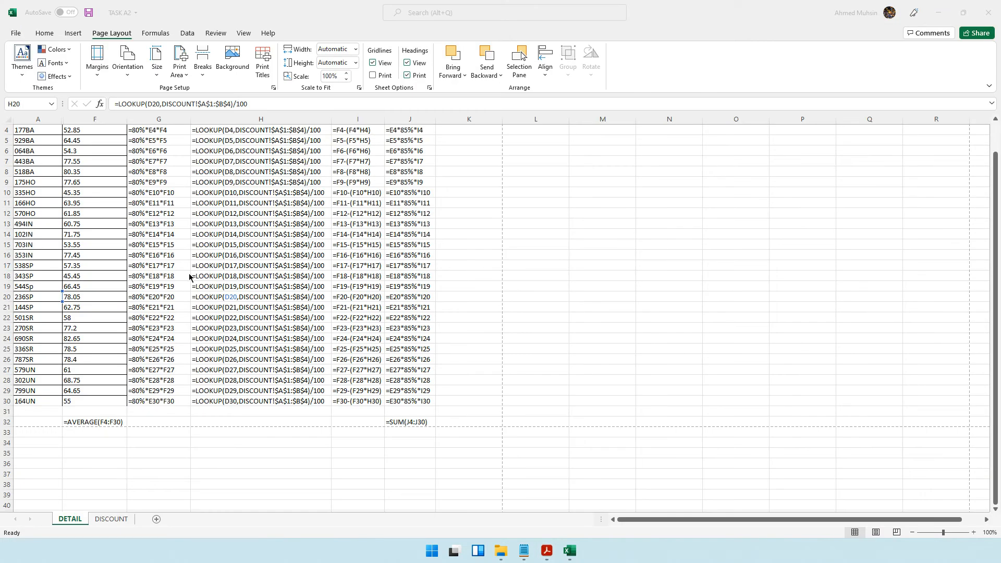
- Turn off formula view on the DETAIL worksheet
scroll(156, 250, "up", 1)
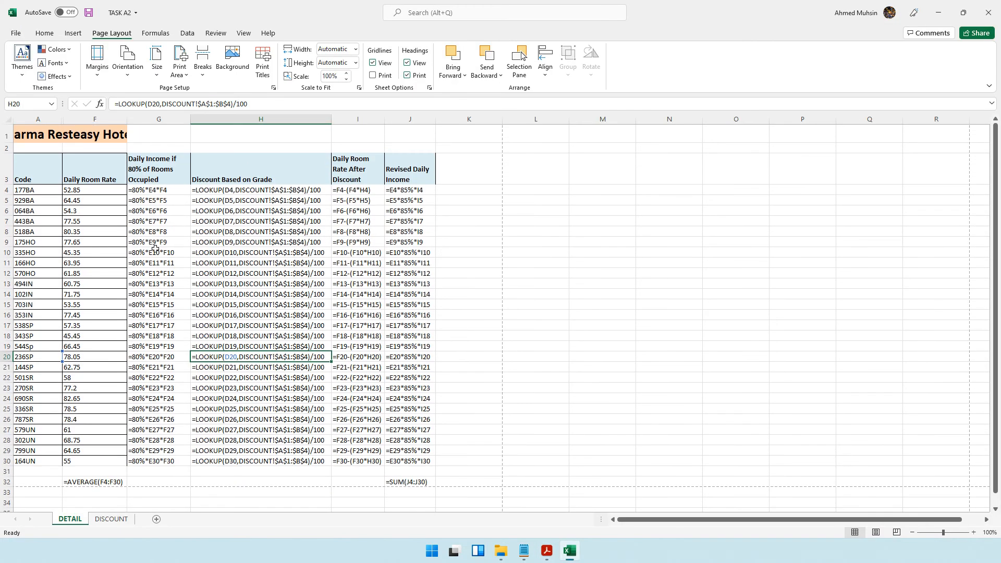
left_click(42, 209)
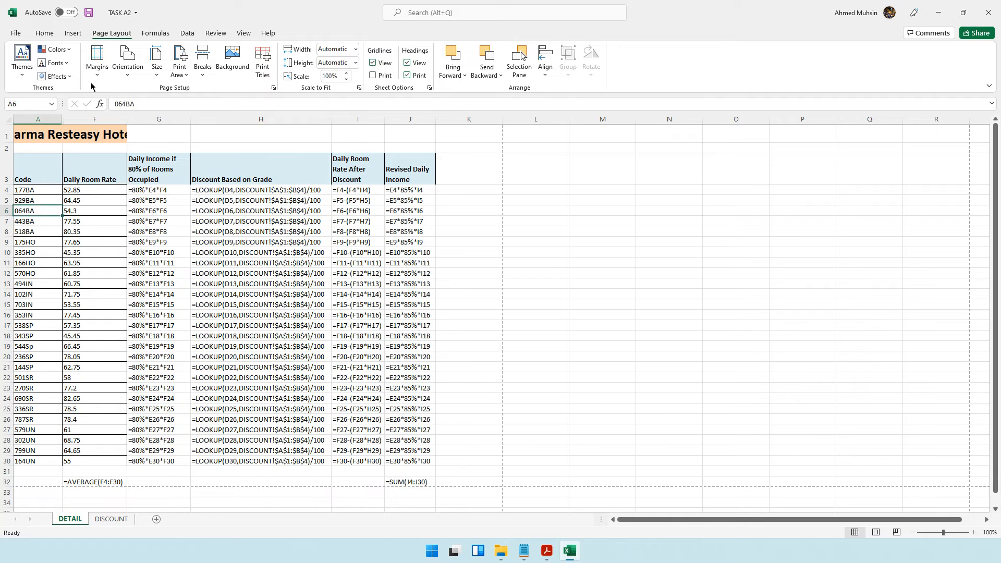
left_click(155, 33)
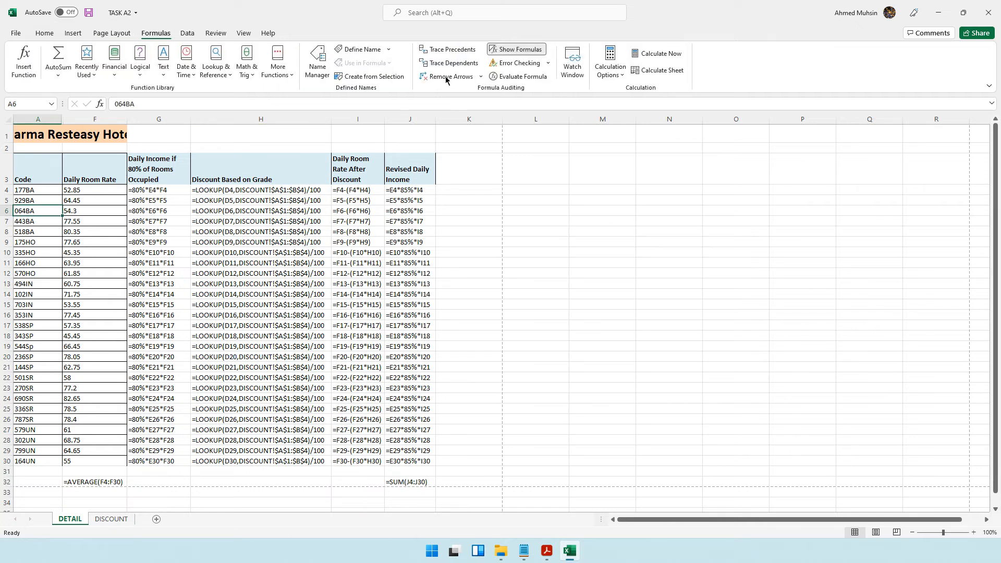
left_click(511, 50)
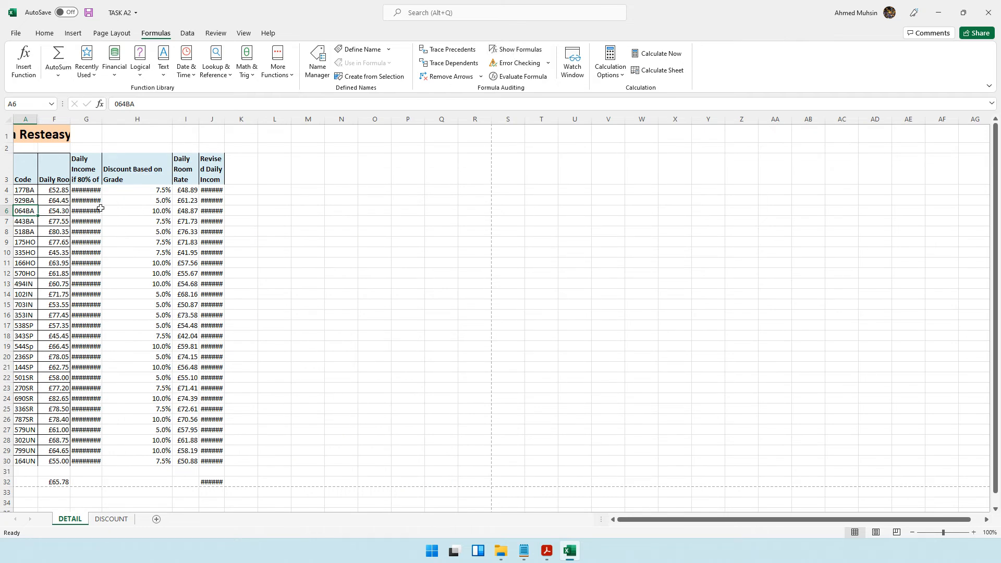
- Select the whole sheet and autofit all column widths
left_click(9, 120)
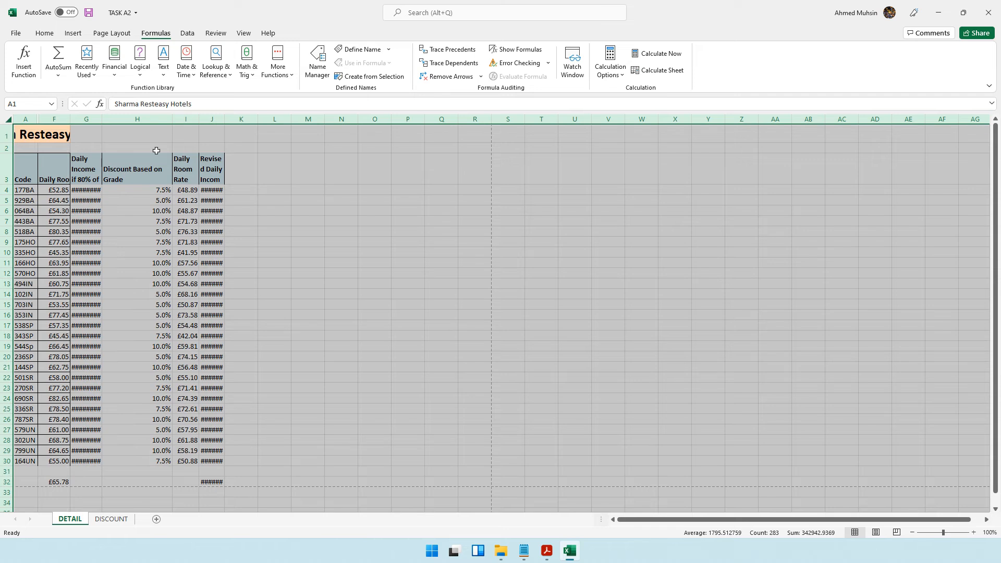
double_click(172, 118)
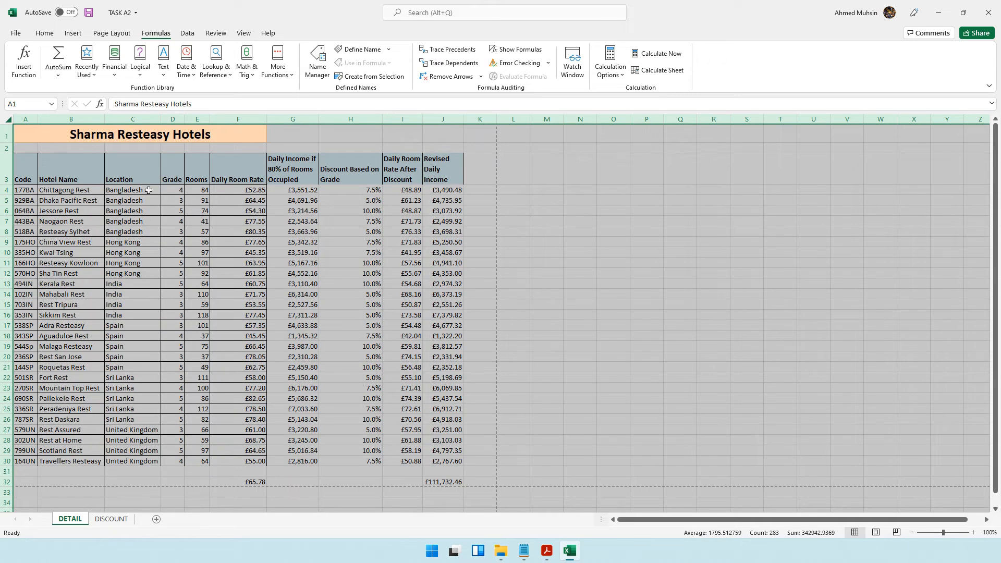
- Turn on filtering for the table's header row
left_click(138, 208)
mouse_move(81, 119)
left_mouse_down()
mouse_move(240, 119)
mouse_move(198, 118)
left_mouse_up()
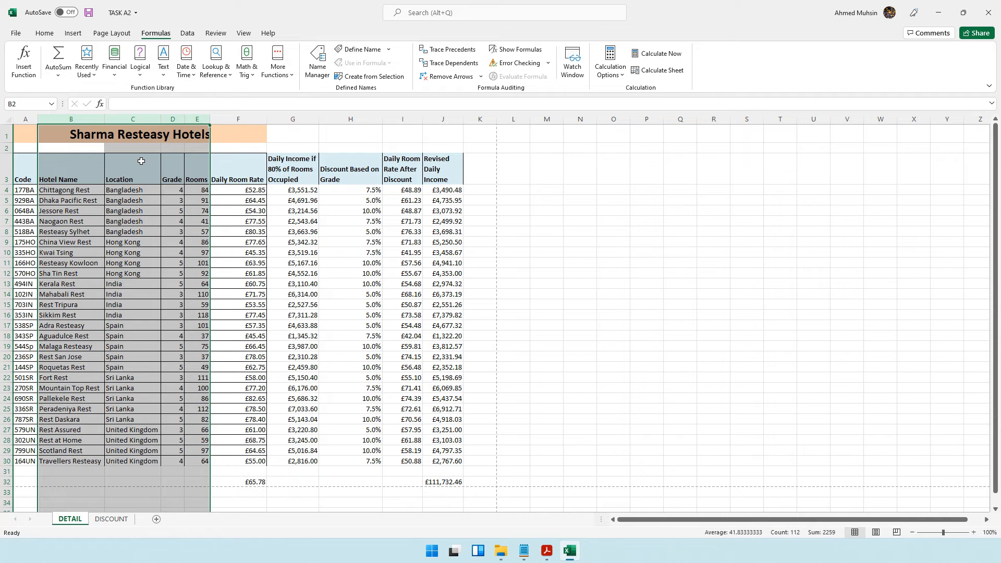
left_click(129, 182)
left_click(19, 181)
left_click(132, 175)
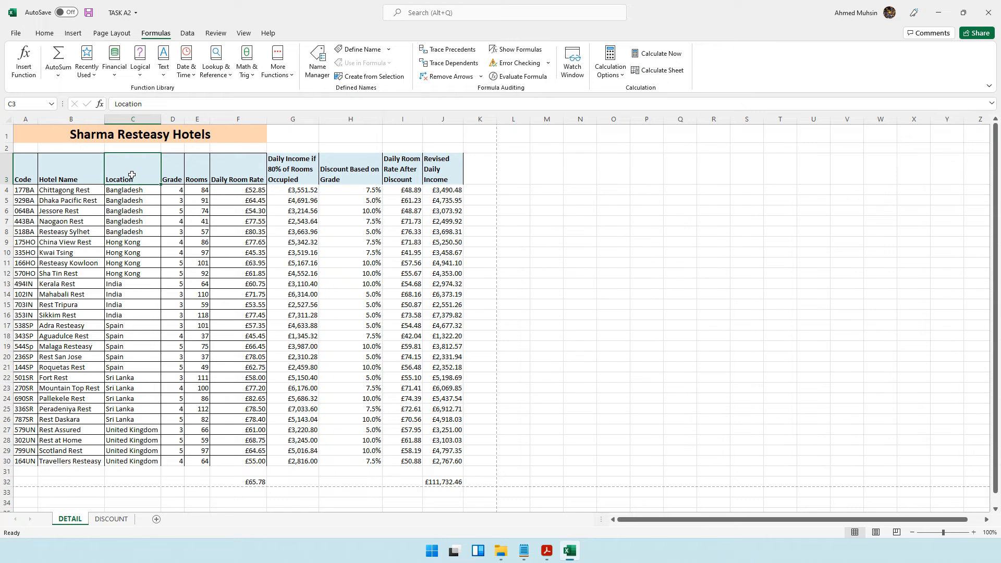
left_click(46, 34)
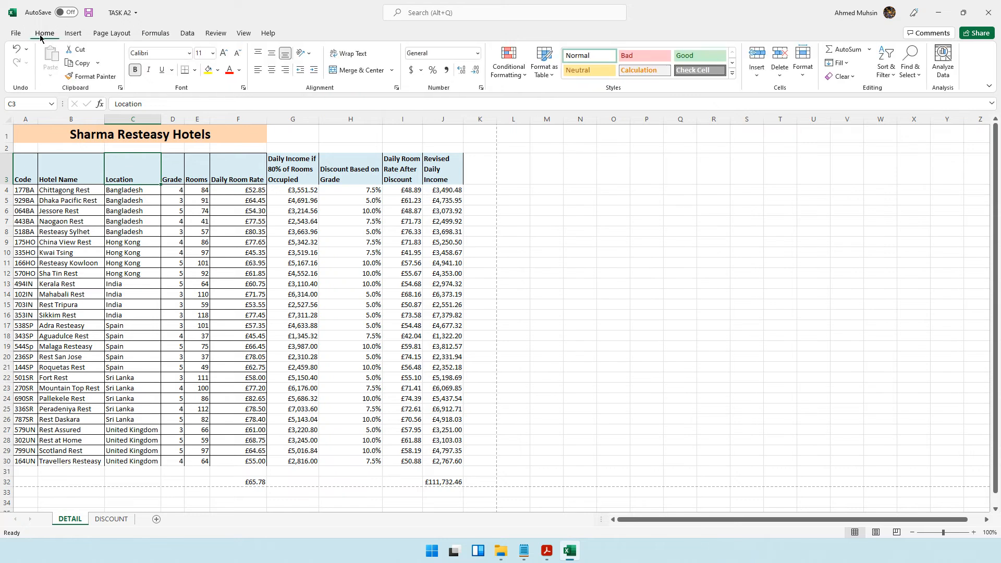
left_click(886, 76)
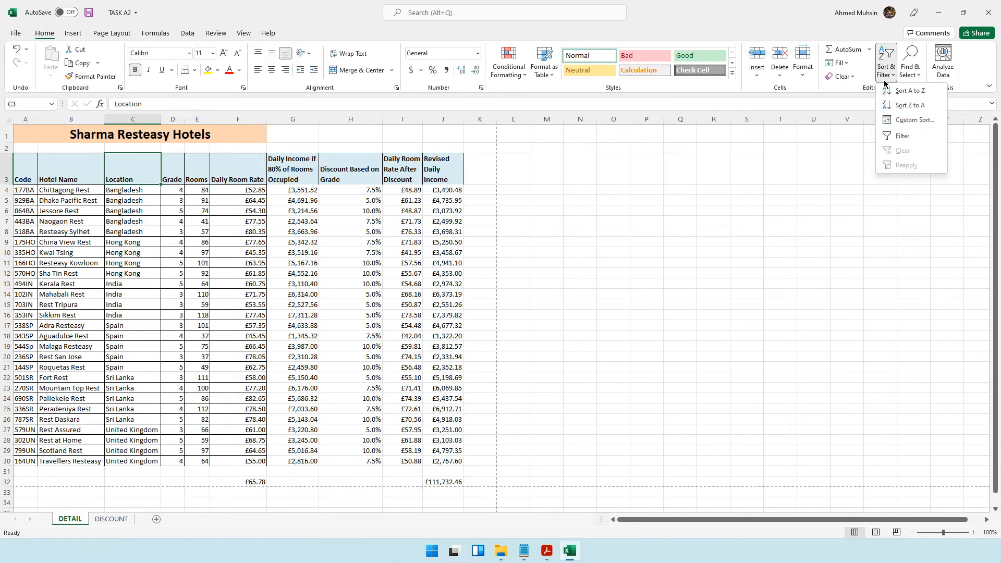
left_click(886, 137)
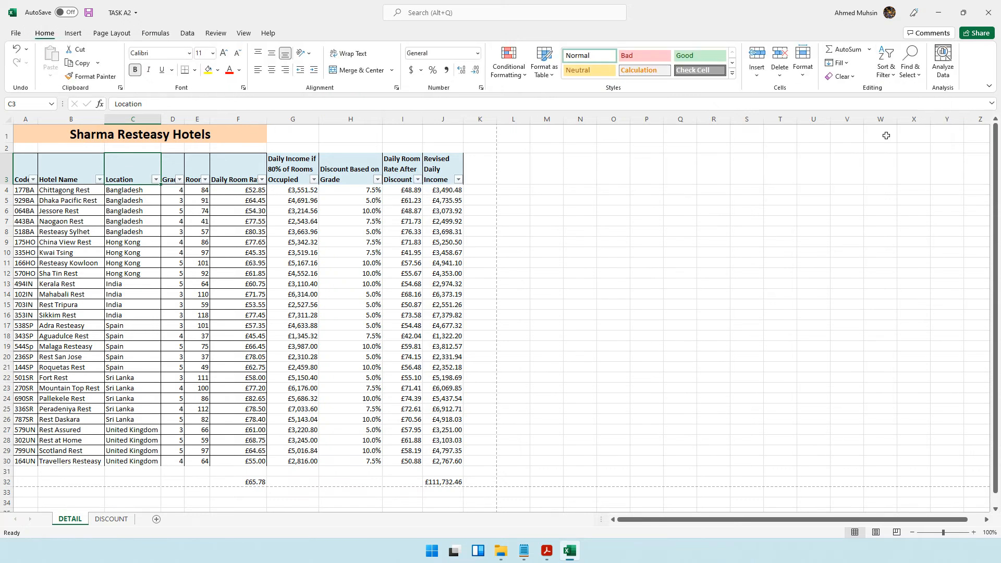
- Filter the Location column to show only Sri Lanka
left_click(155, 179)
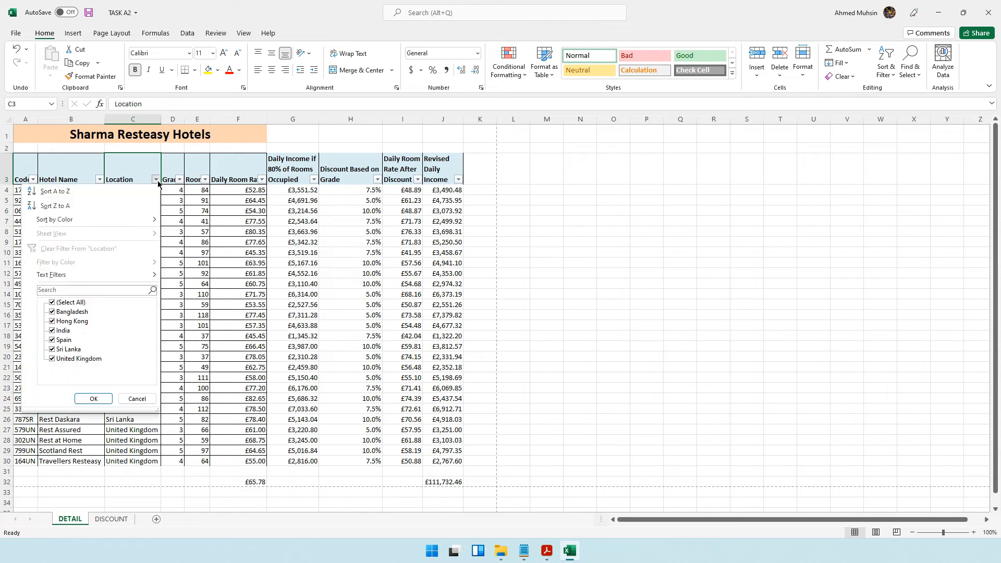
left_click(64, 304)
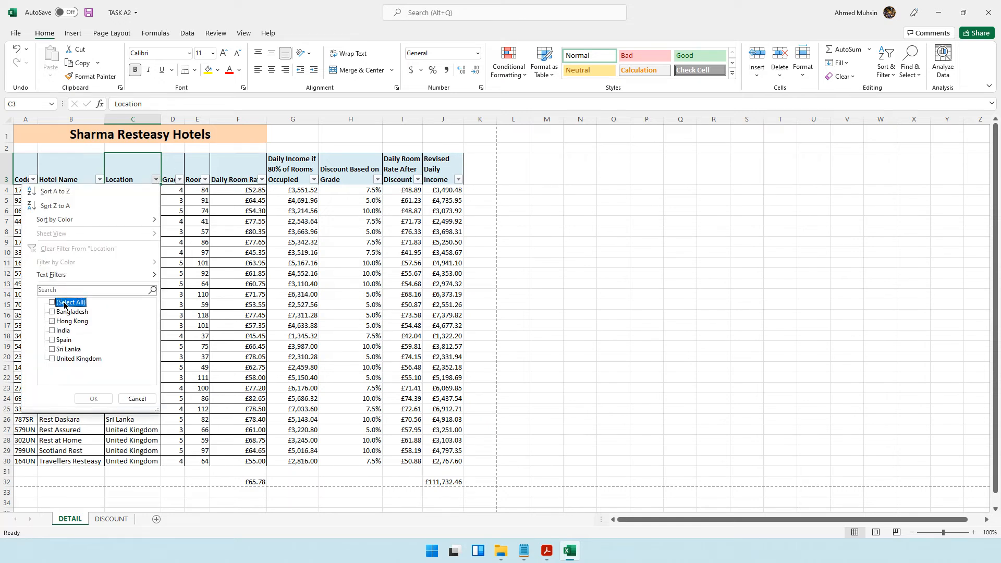
left_click(72, 349)
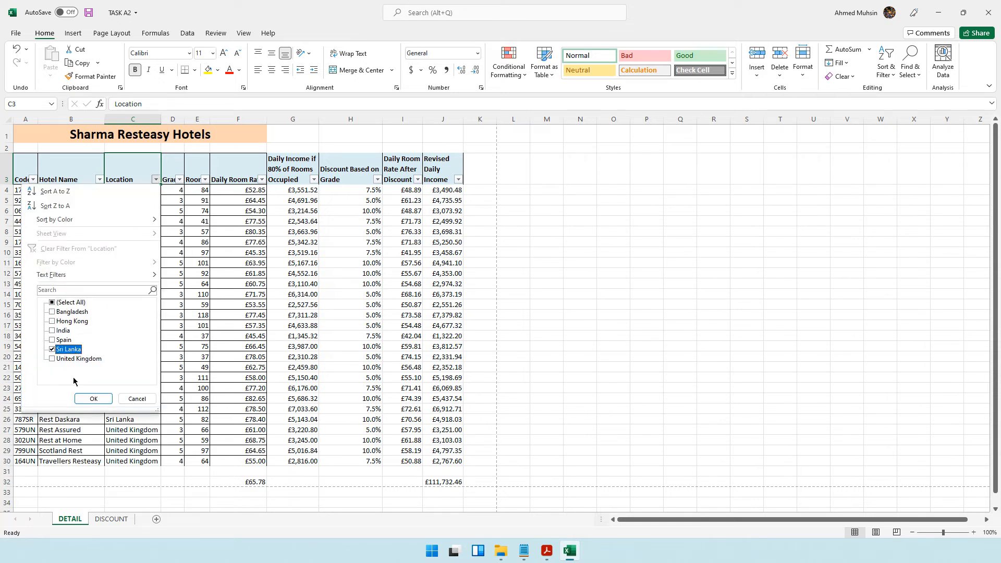
left_click(94, 400)
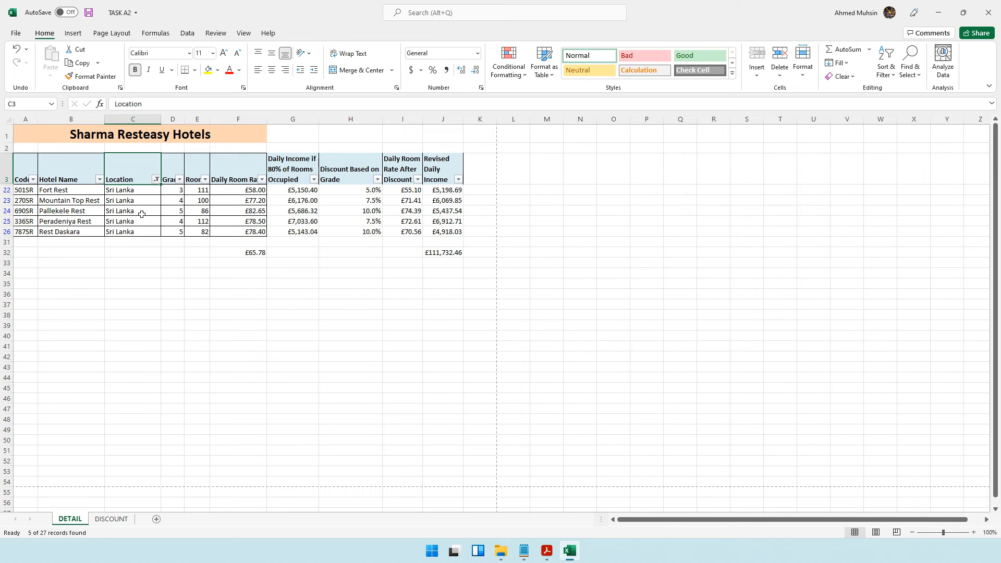
- Select the Hotel Name, Daily Income if 80% of Rooms Occupied and Revised Daily Income columns of the filtered table
left_click_drag(65, 174, 66, 230)
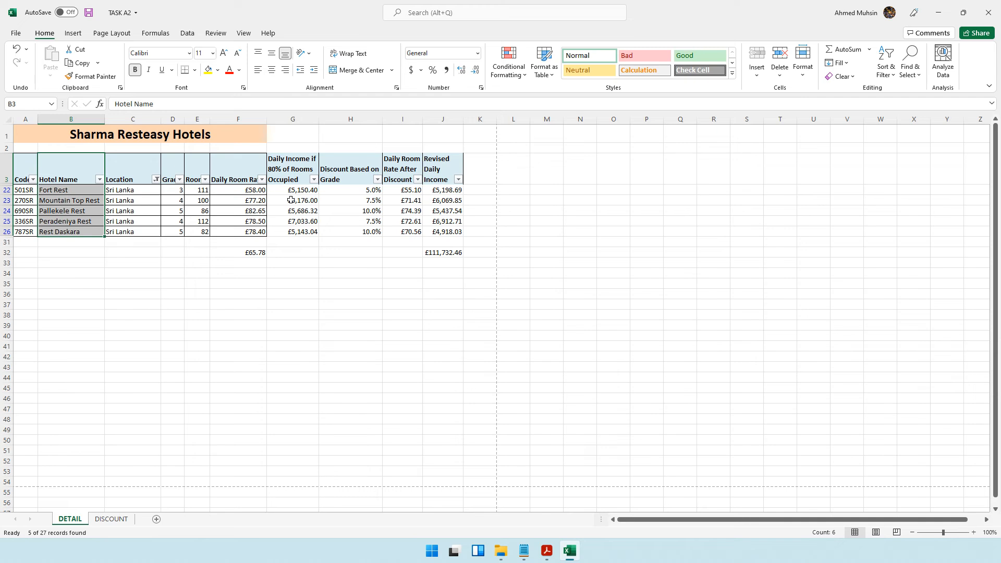
left_click(292, 161, "ctrl")
left_click_drag(292, 161, 290, 230)
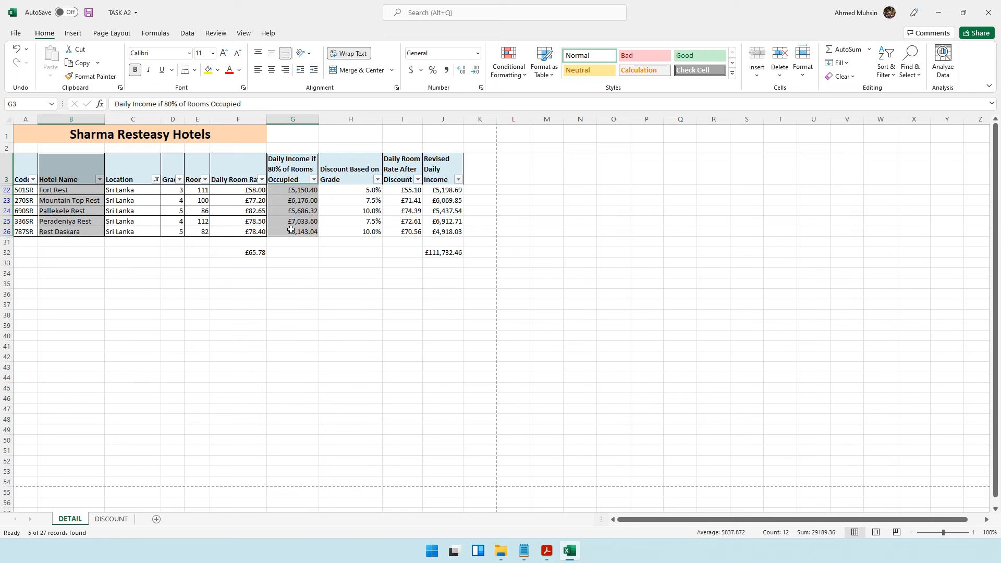
left_click_drag(432, 169, 437, 230)
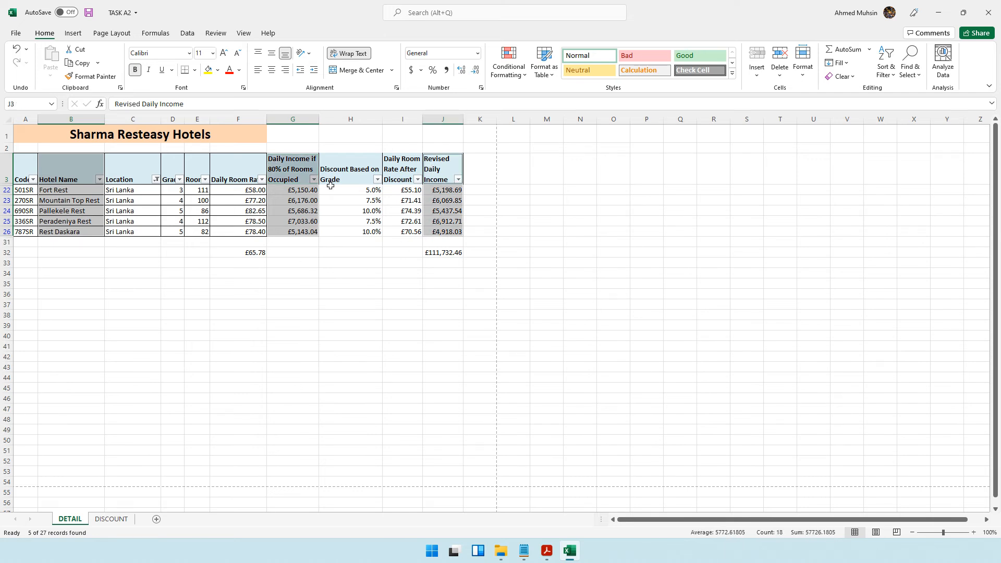
- Check the Task A3 chart requirements in the question paper and return to the spreadsheet
left_click(546, 551)
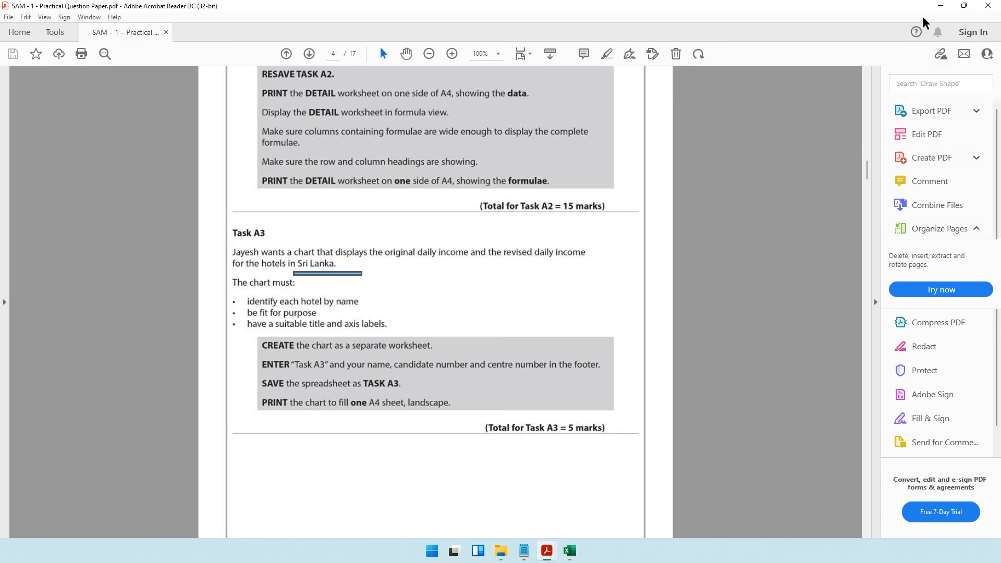
left_click(940, 5)
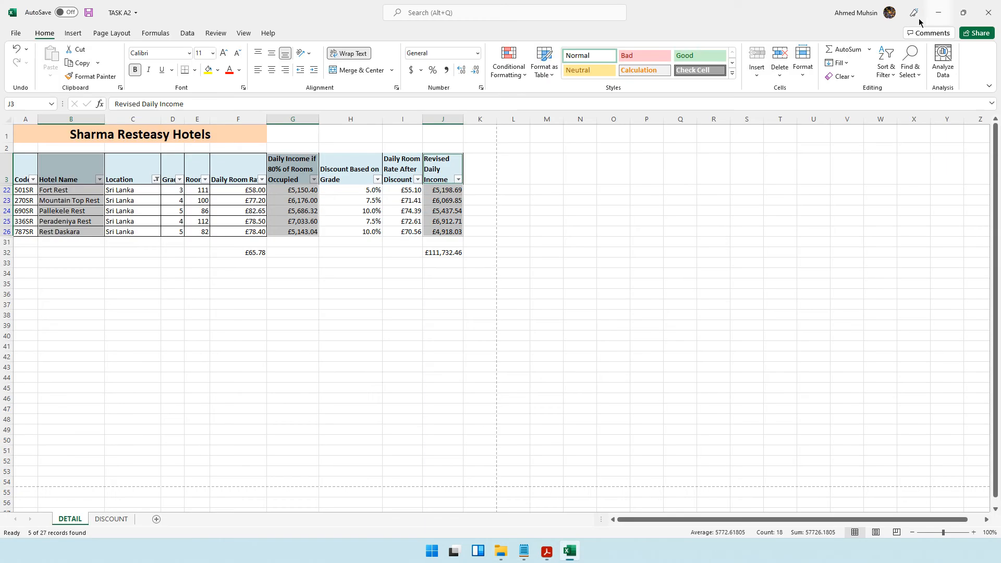
- Insert a clustered column chart from the selected data and move it below the table
left_click(72, 34)
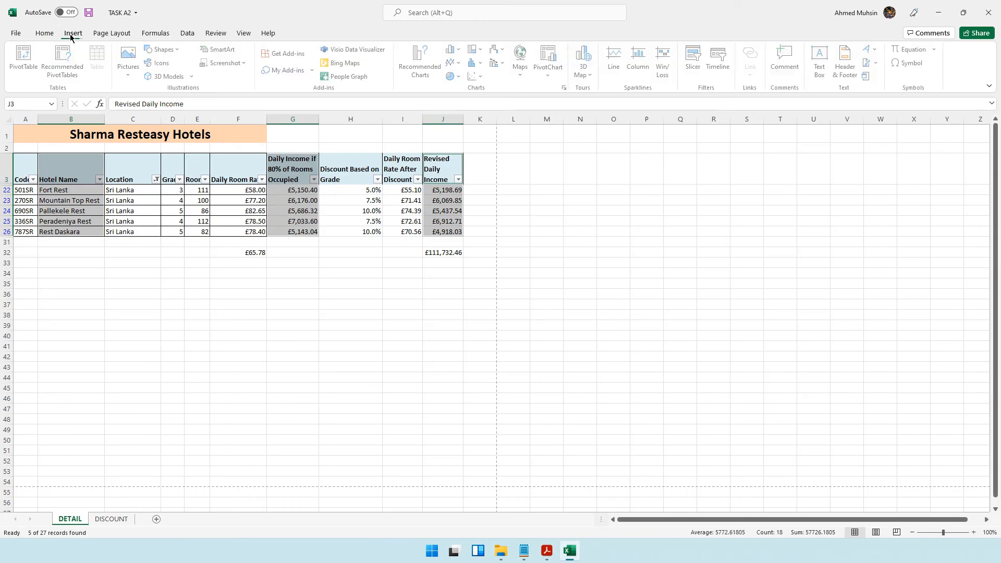
left_click(430, 82)
left_click_drag(458, 123, 603, 135)
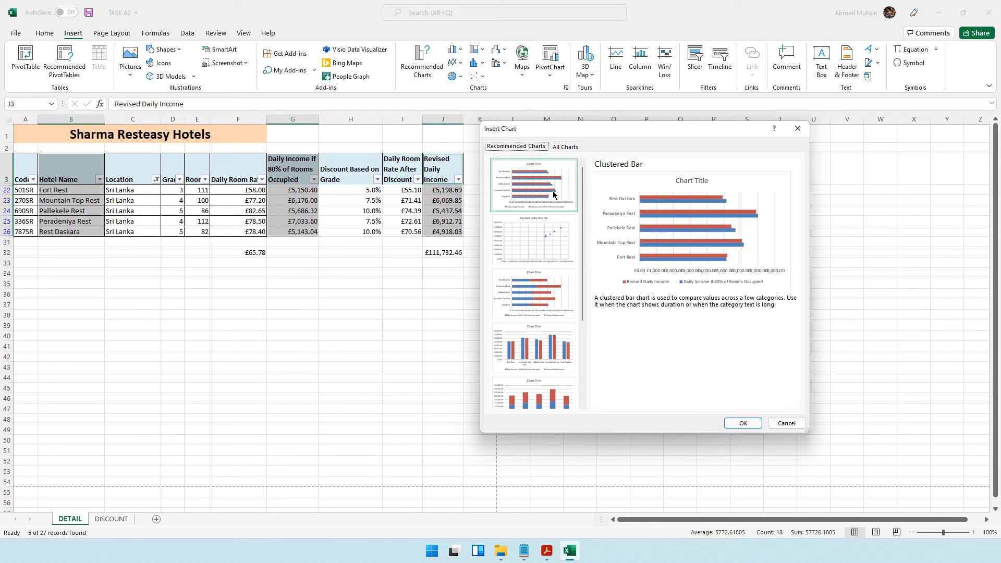
left_click(541, 344)
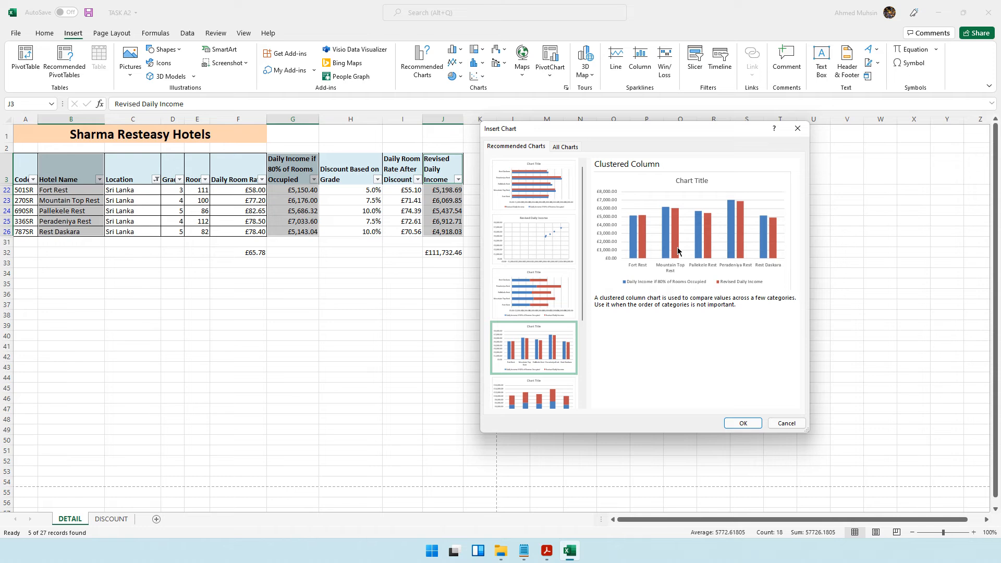
left_click(743, 424)
left_click_drag(580, 266, 528, 305)
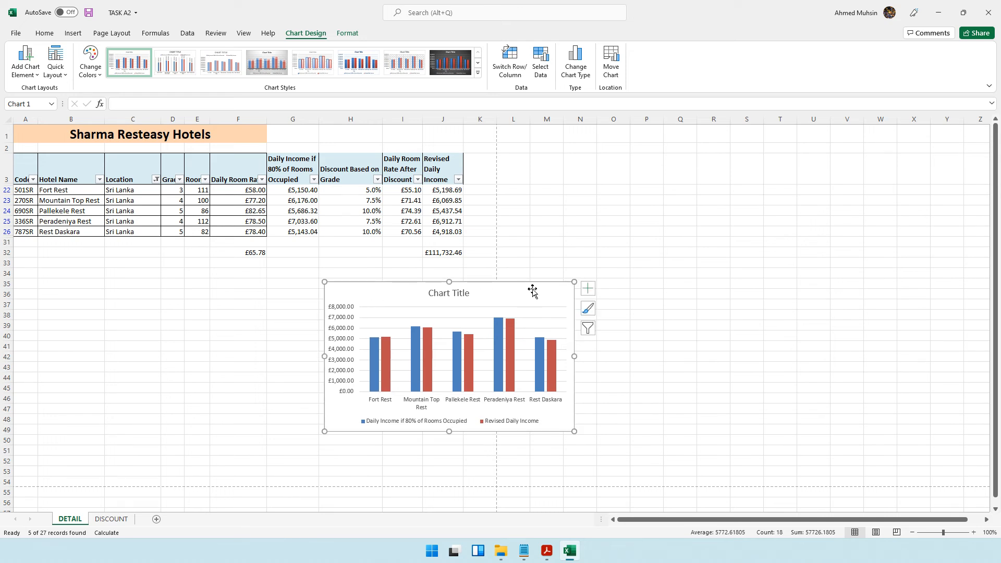
- Replace the chart title with "Income before Discount vs After Discount for Hotels in Sri Lanka"
double_click(449, 293)
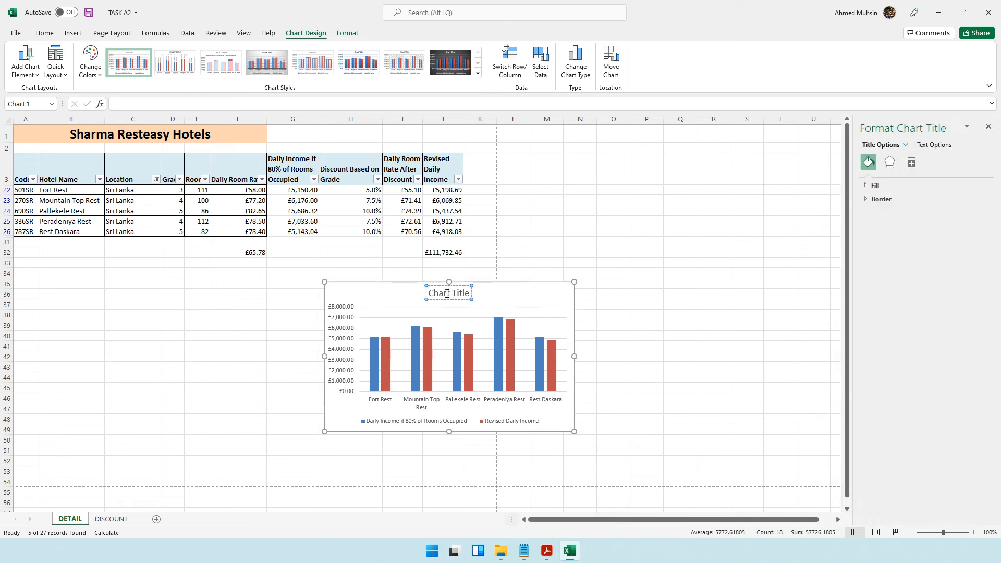
left_click_drag(429, 294, 471, 297)
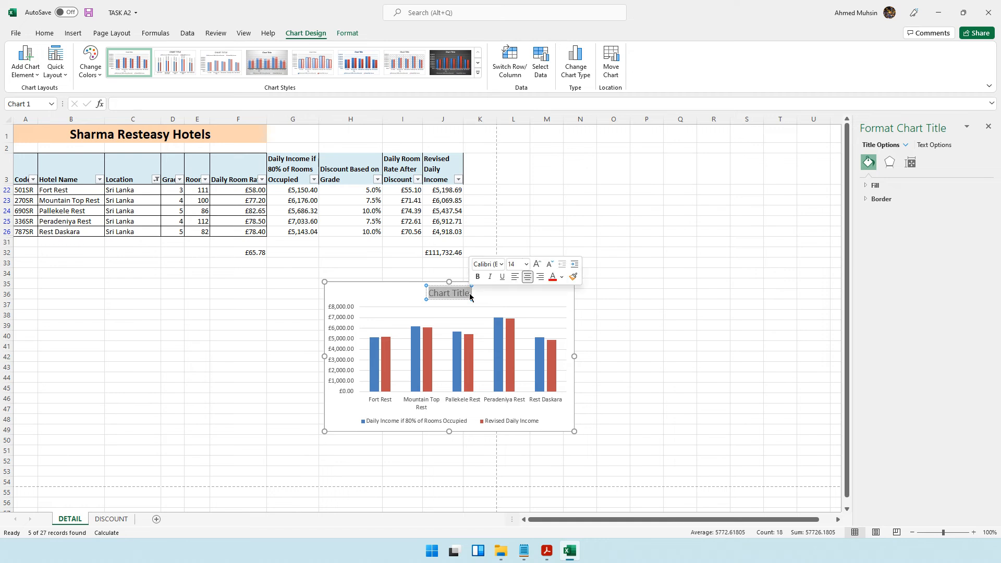
type("Rev")
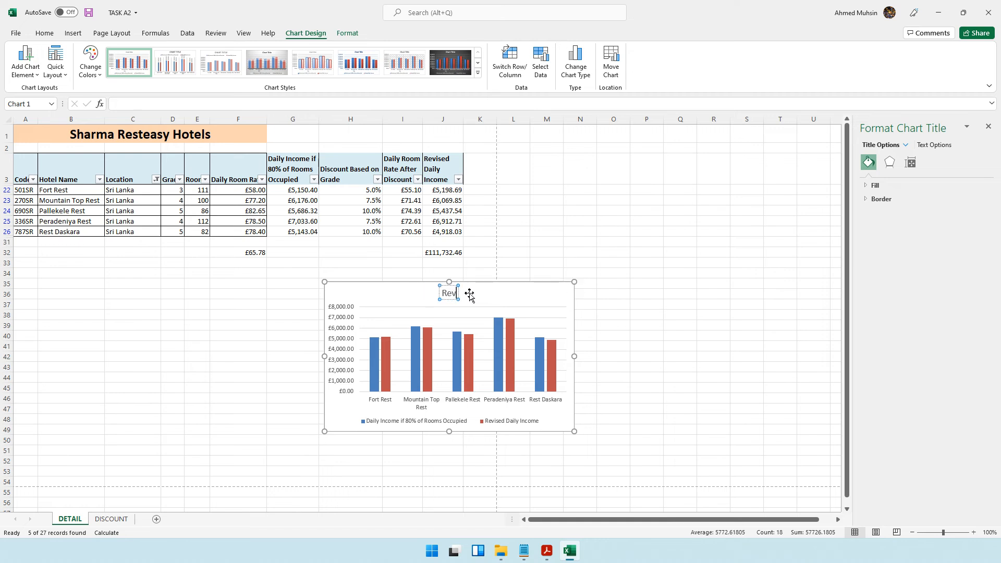
type("ised Inc")
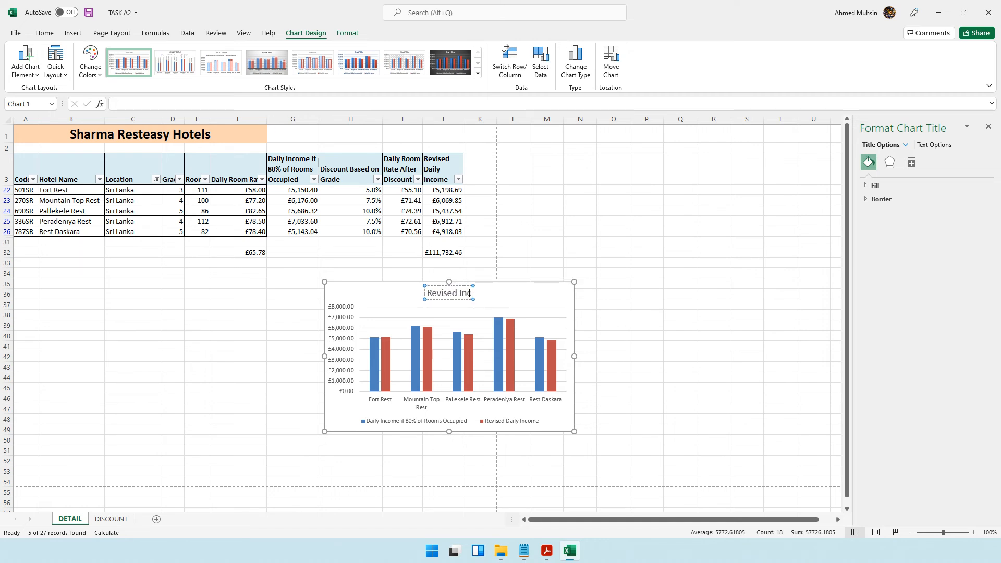
key("BackSpace")
key("BackSpace")
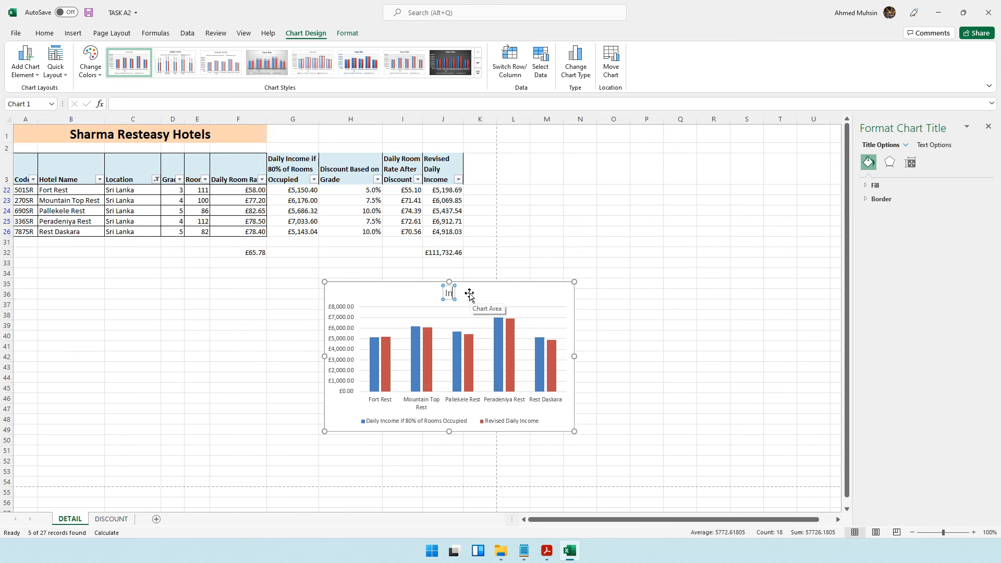
type("Income before")
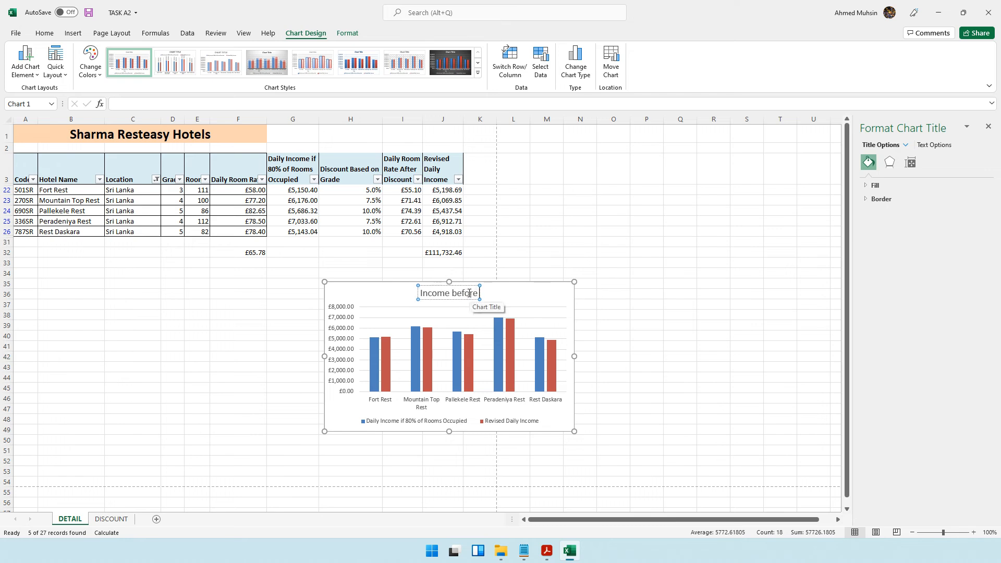
type(" Discount vs ")
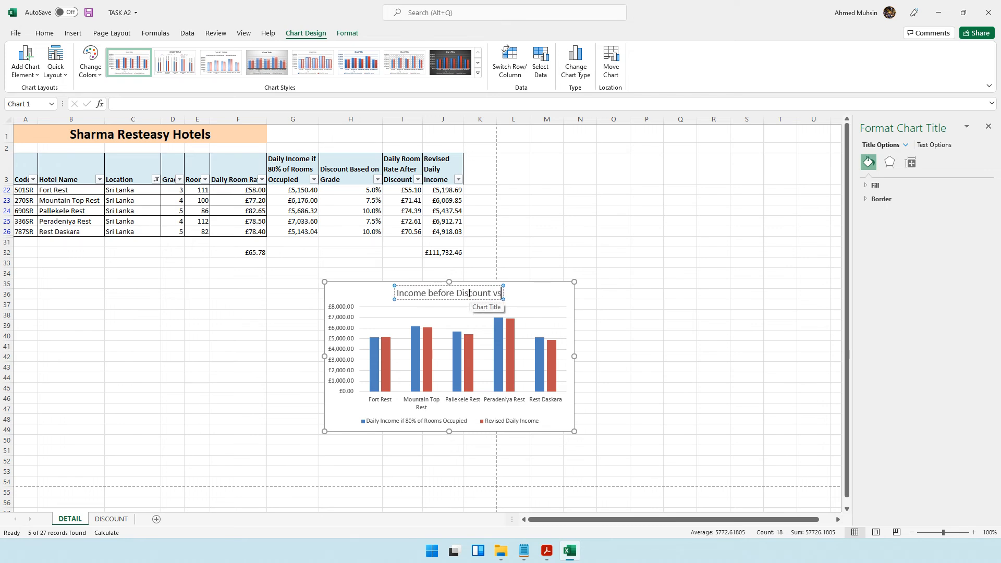
type("After")
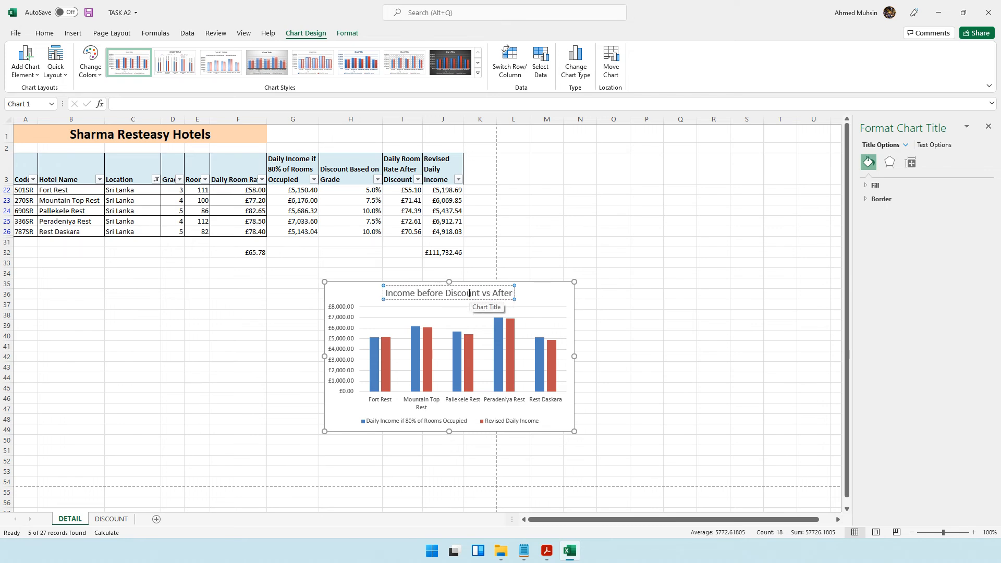
type(" Discount")
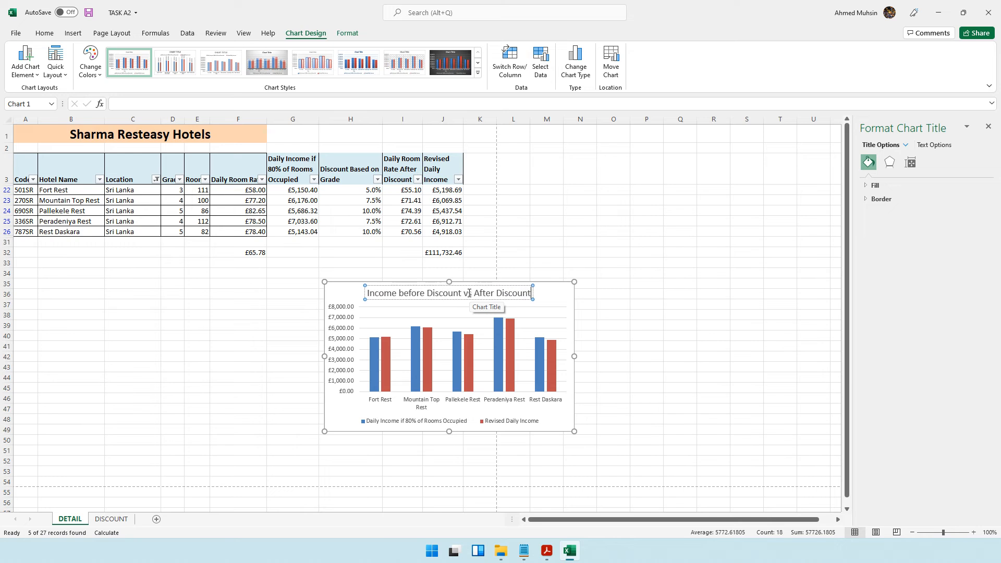
type(" for Hotels")
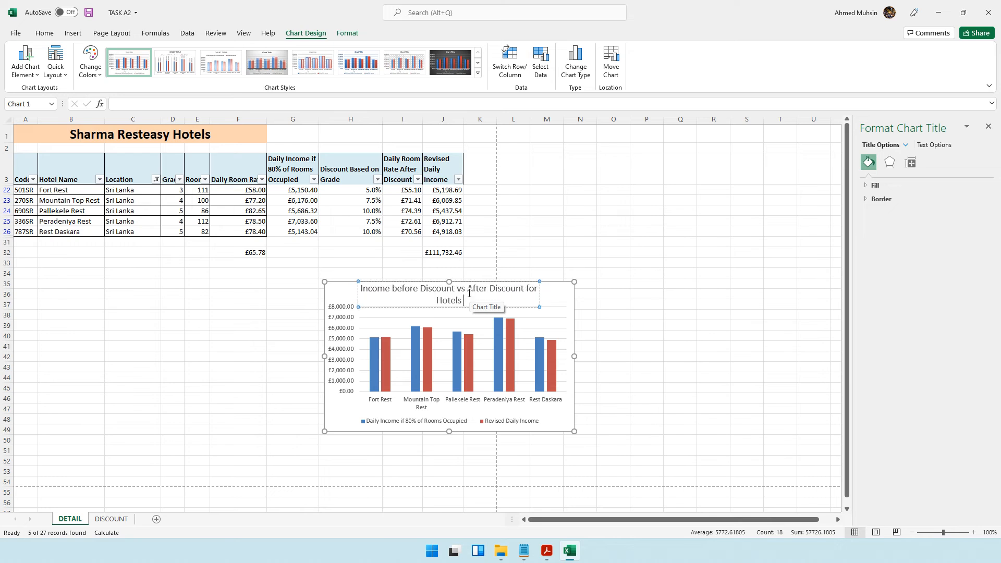
type(" in Sri Lanka")
- Make the chart title bold and underlined, and enlarge the chart slightly from its corner
left_click_drag(492, 297, 358, 289)
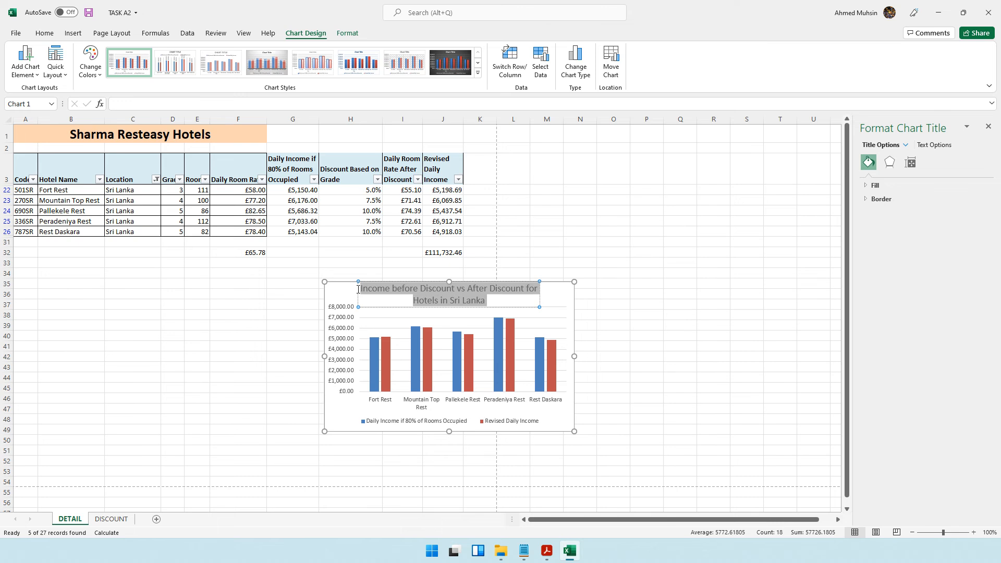
key("ctrl+b")
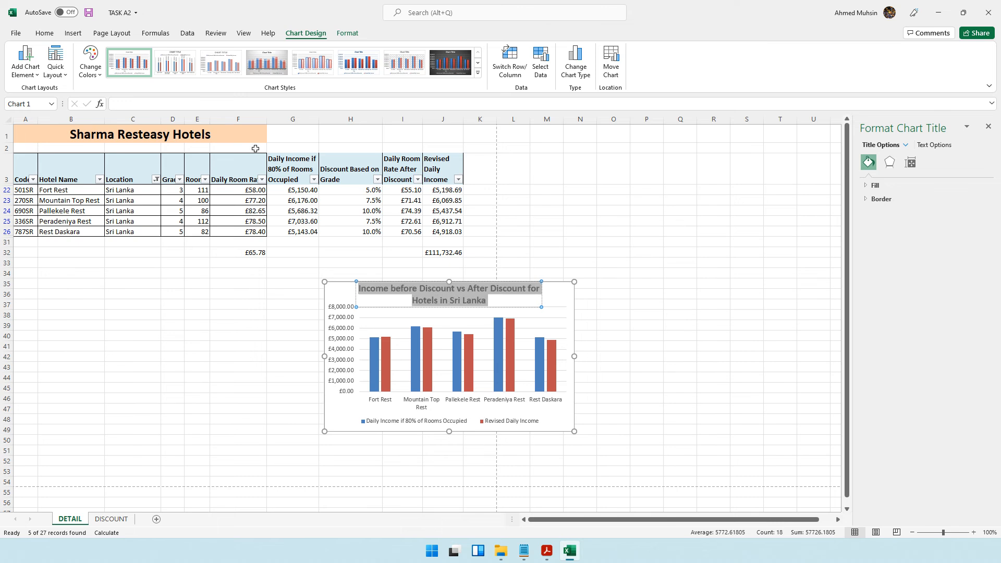
key("ctrl+u")
left_click_drag(572, 431, 620, 454)
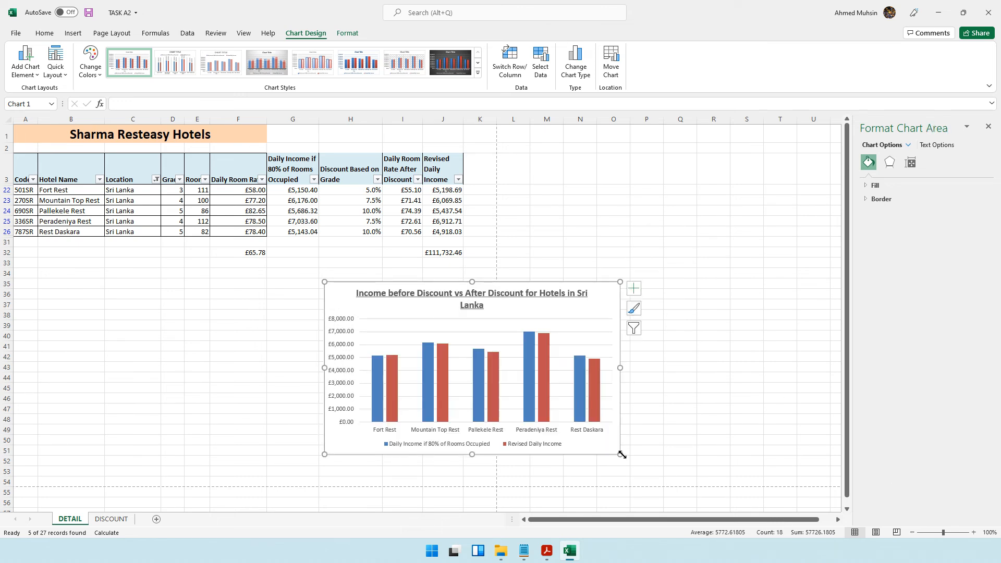
- Check the Task A3 chart requirements in the question paper and return to the spreadsheet
left_click(546, 550)
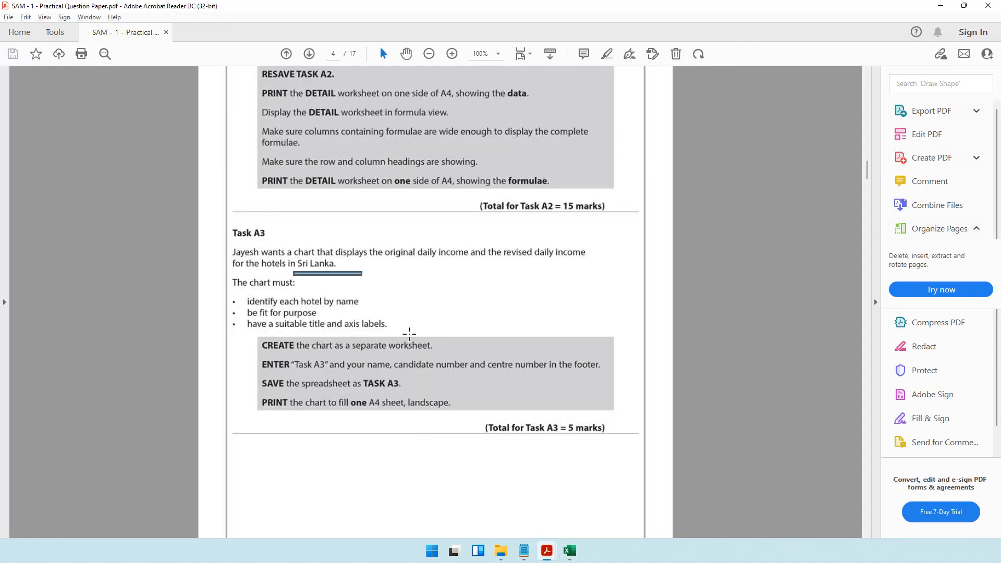
left_click(940, 5)
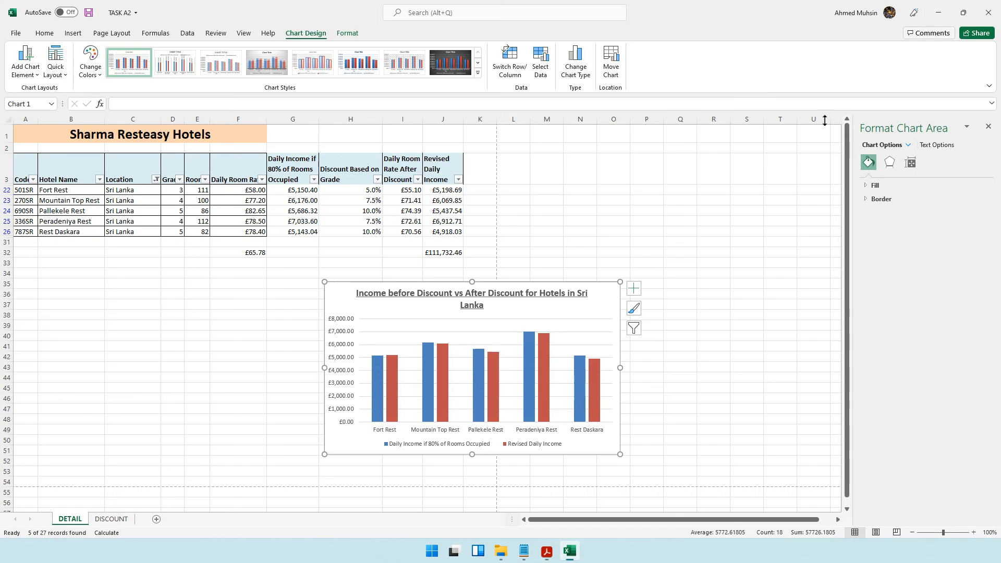
- Add axis titles to the chart and name the horizontal axis title "Hotel Name"
left_click(635, 294)
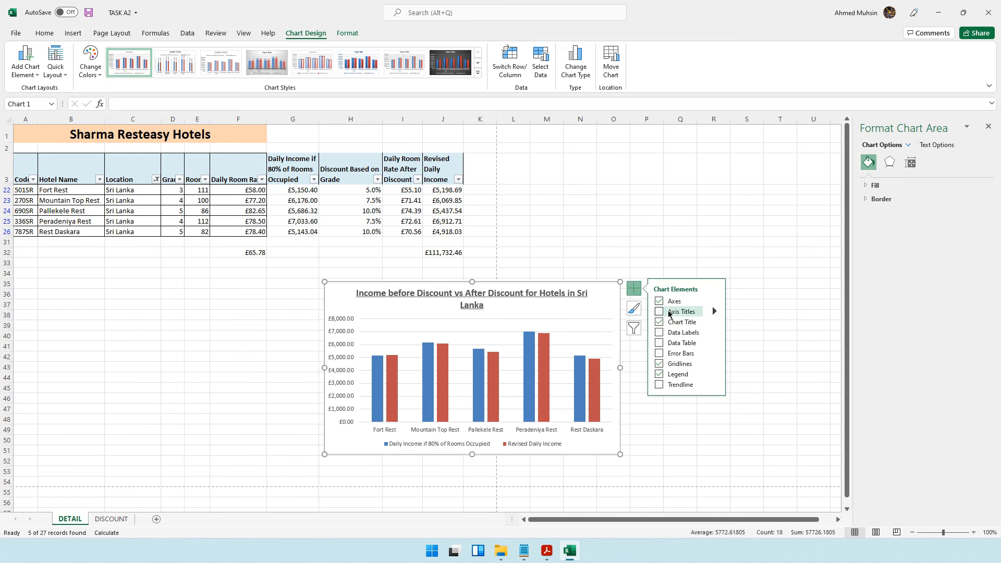
left_click(659, 312)
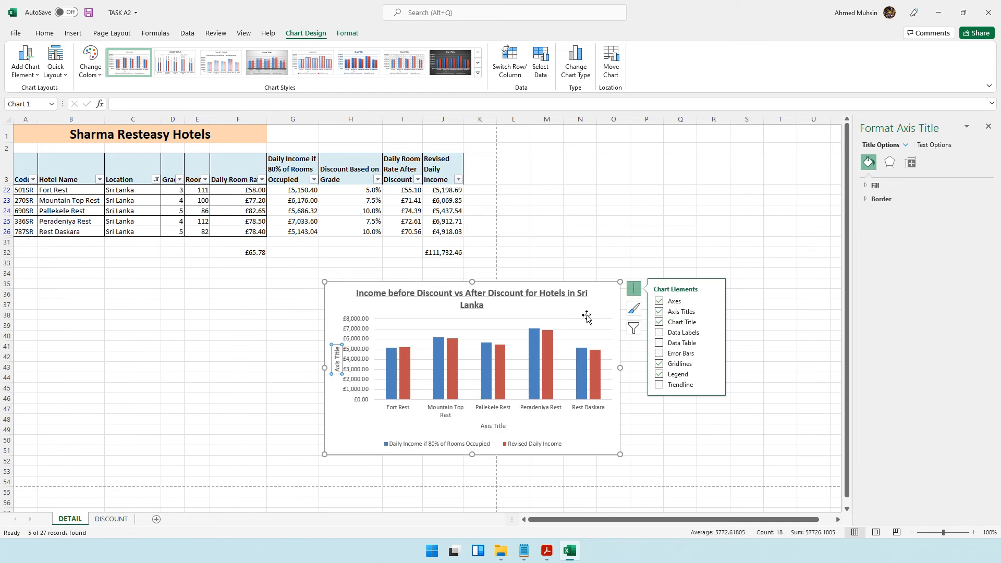
triple_click(490, 428)
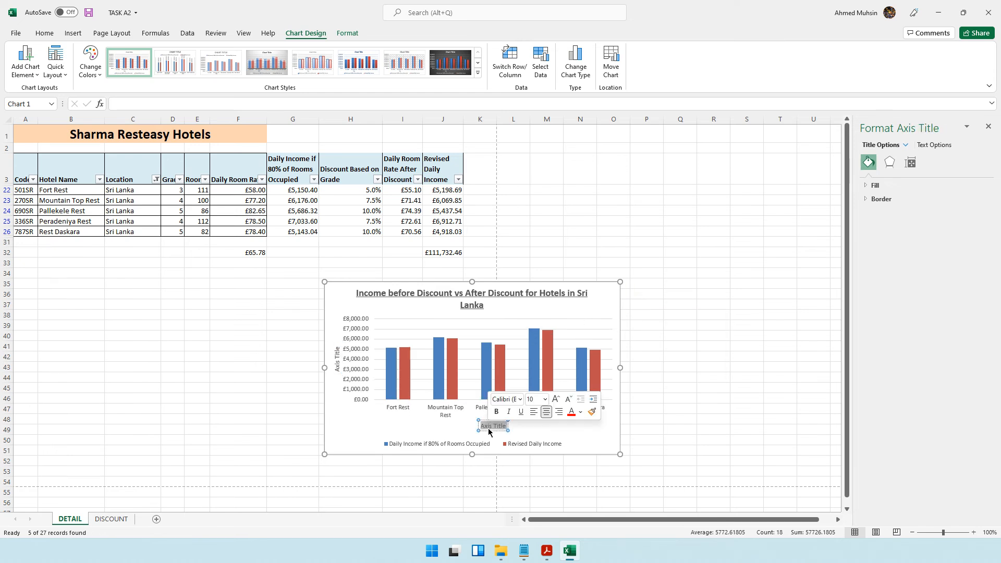
type("Hot")
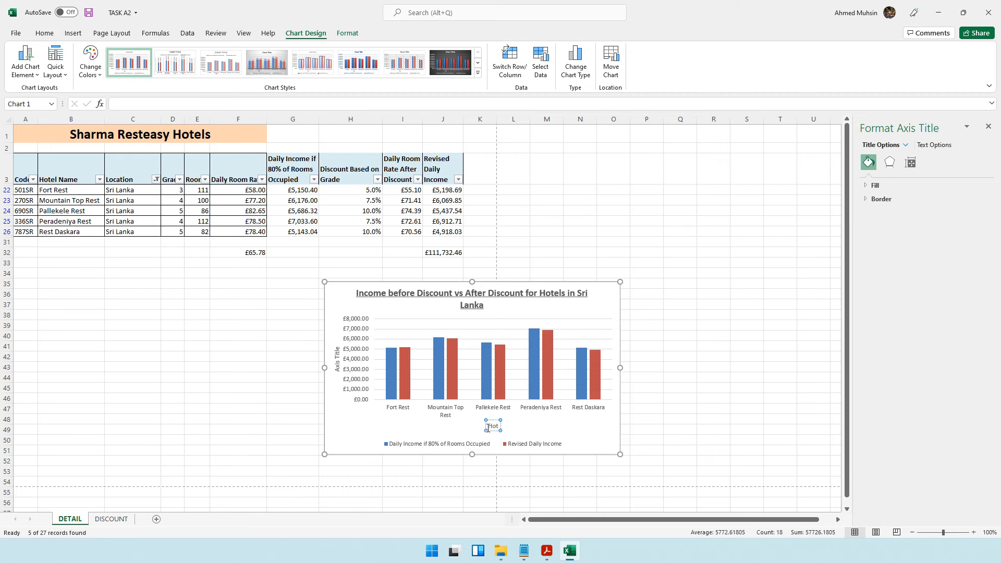
type("el Name")
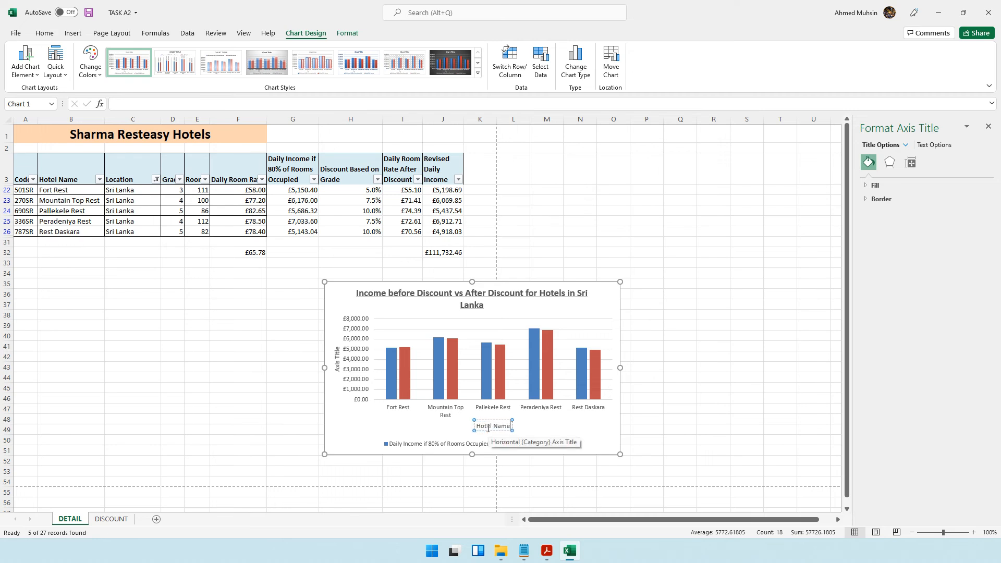
- Name the vertical axis title "Income"
left_click(336, 366)
triple_click(337, 366)
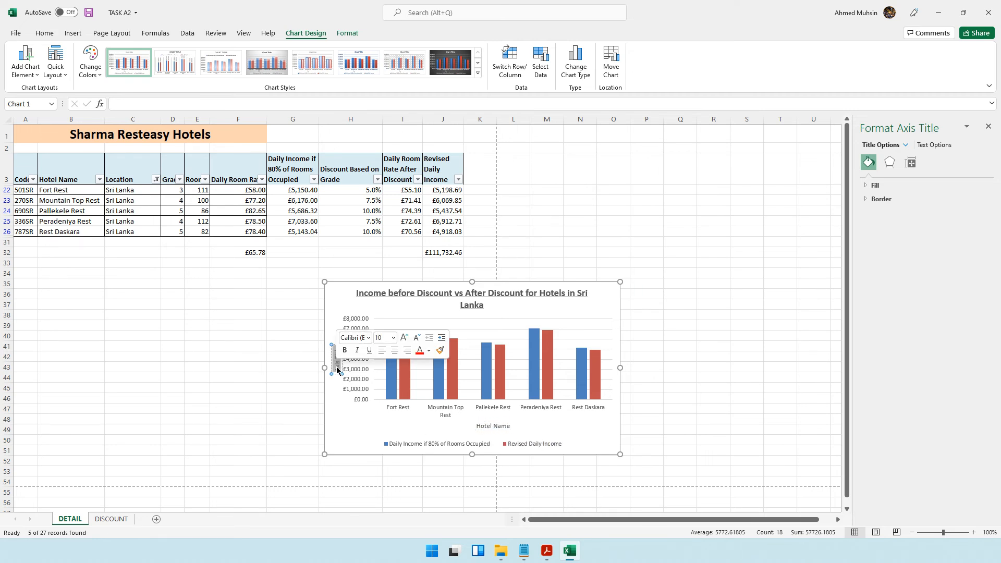
type("Income")
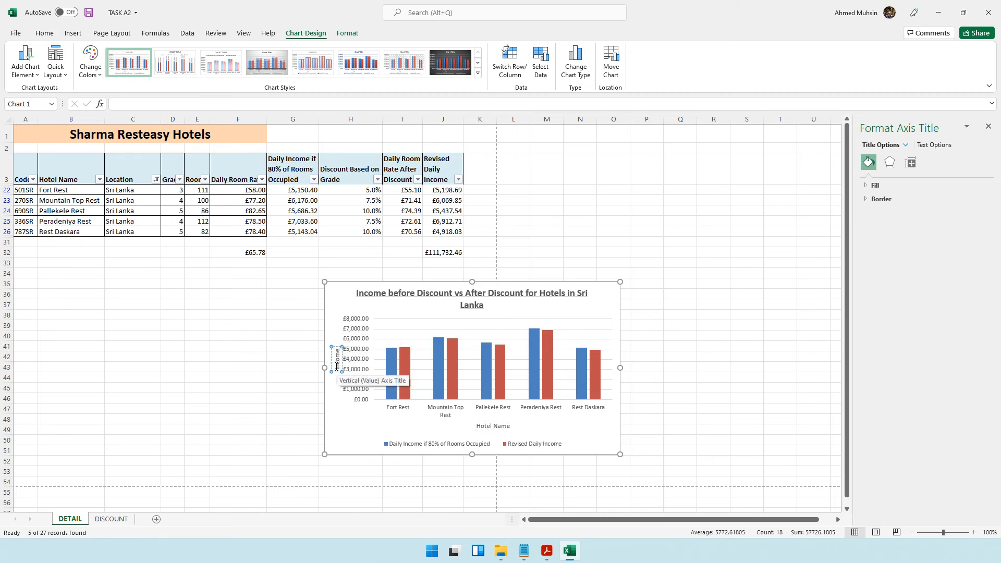
- Make both the "Hotel Name" and "Income" axis titles bold
left_click(713, 304)
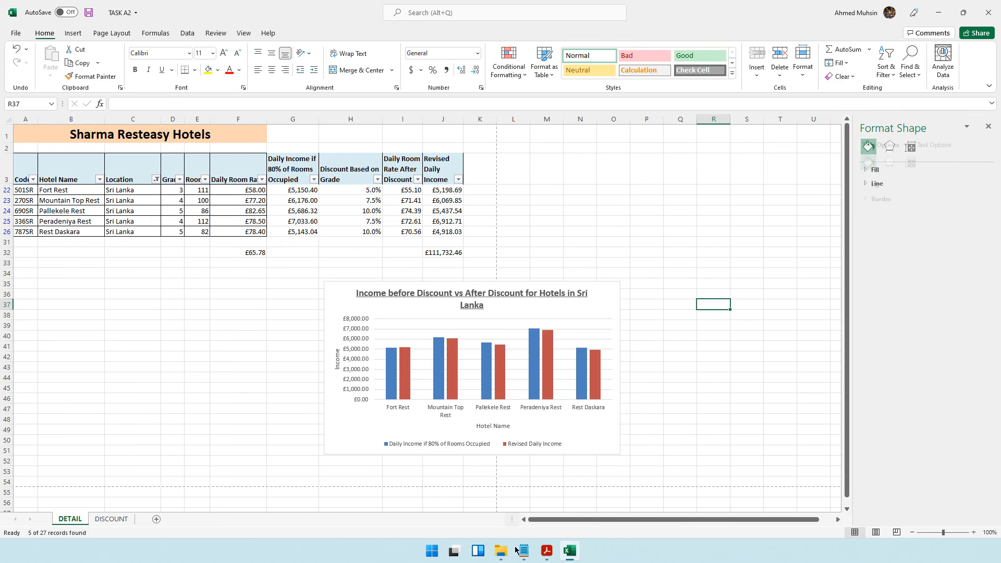
left_click(502, 427)
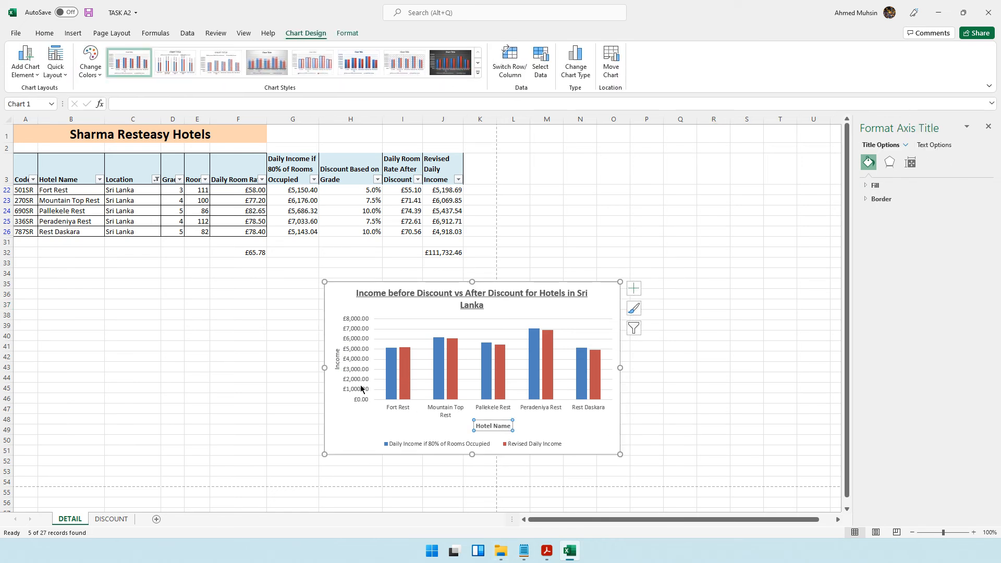
left_click(337, 358)
- Check the Task A3 requirements in the question paper again and switch back to the spreadsheet
left_click(547, 550)
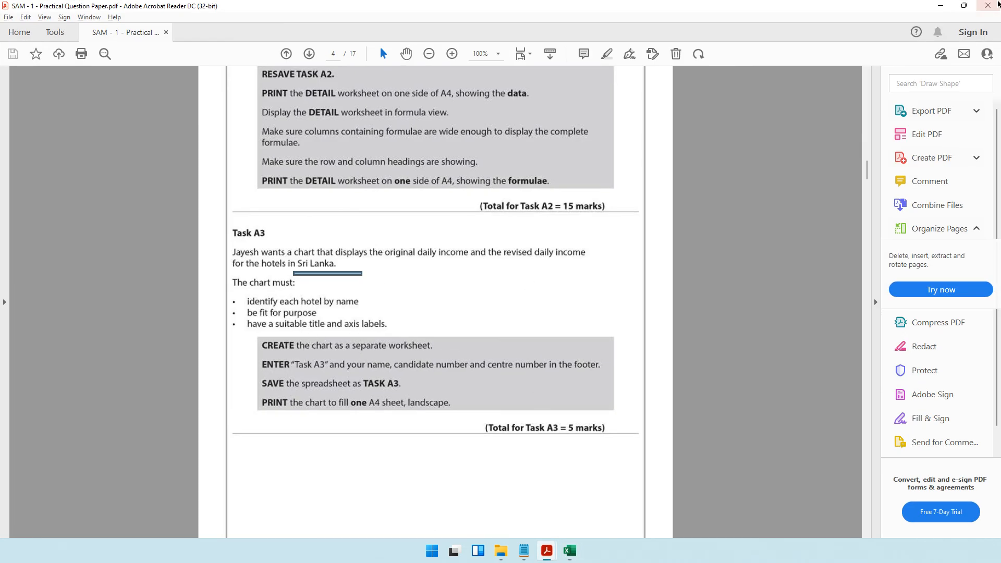
key("alt+Tab")
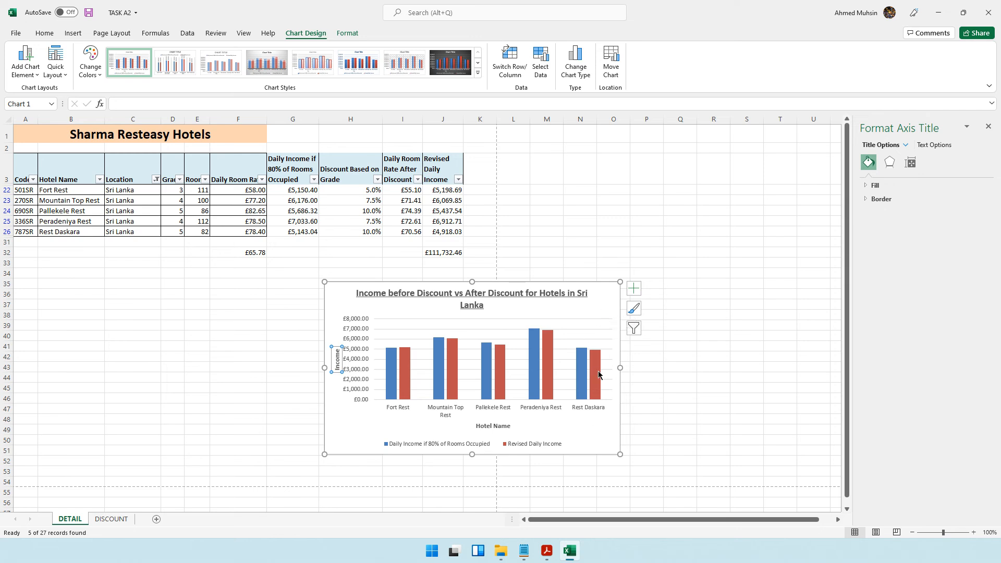
- Move the chart to a new separate chart sheet named Chart1
left_click(594, 308)
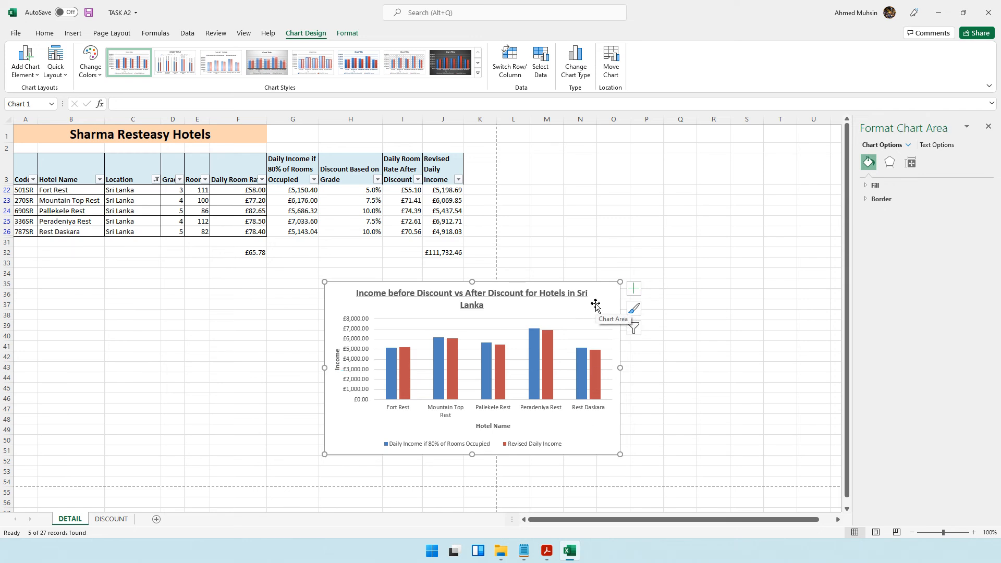
right_click(596, 306)
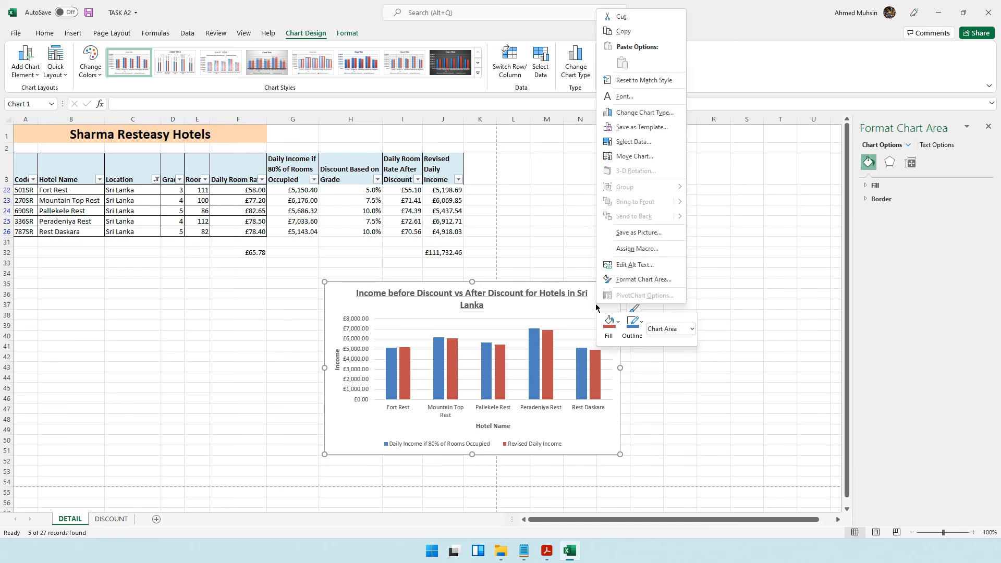
left_click(637, 156)
left_click(578, 140)
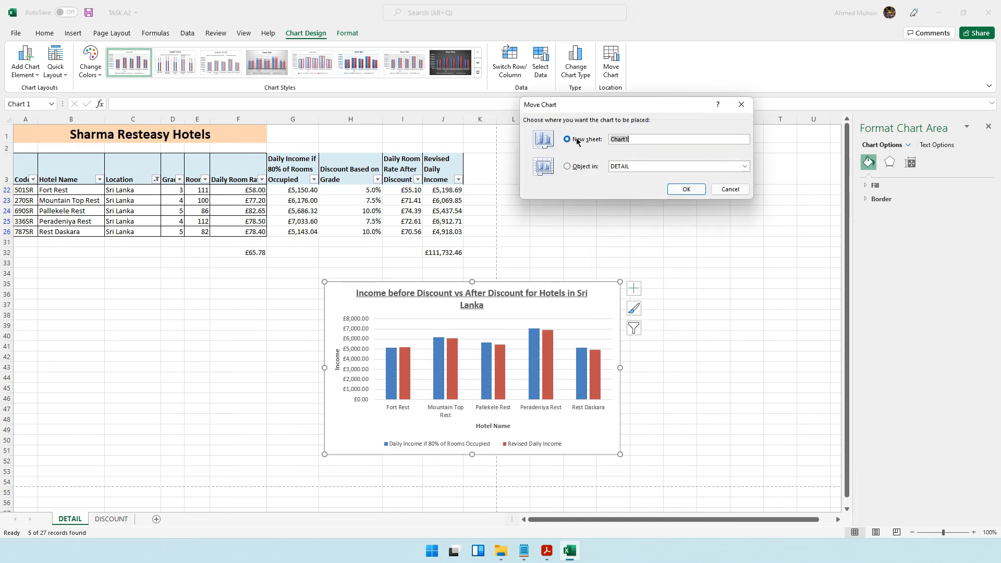
left_click(687, 190)
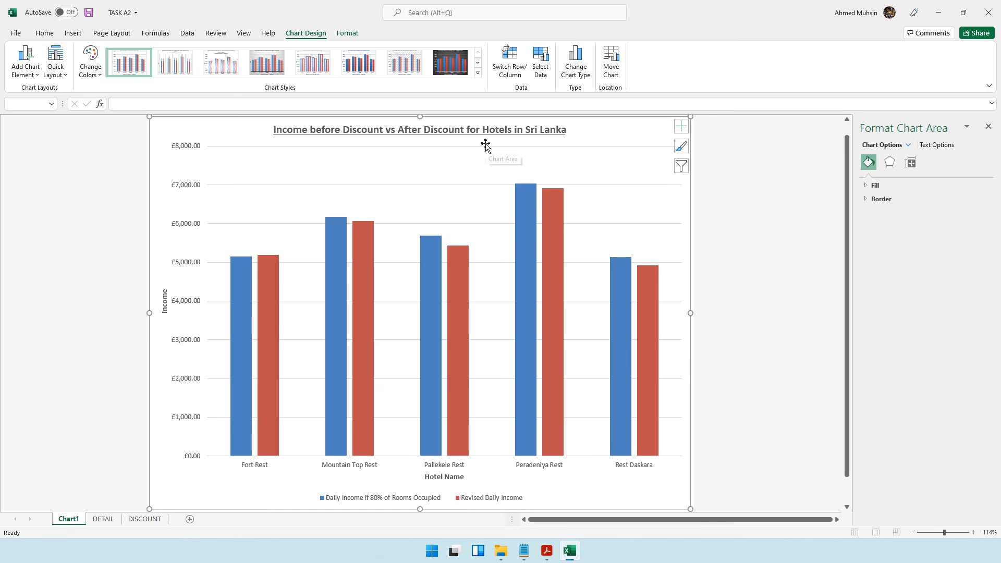
- Review the Task A3 footer and printing instructions in the question paper and return to the chart sheet
left_click(546, 551)
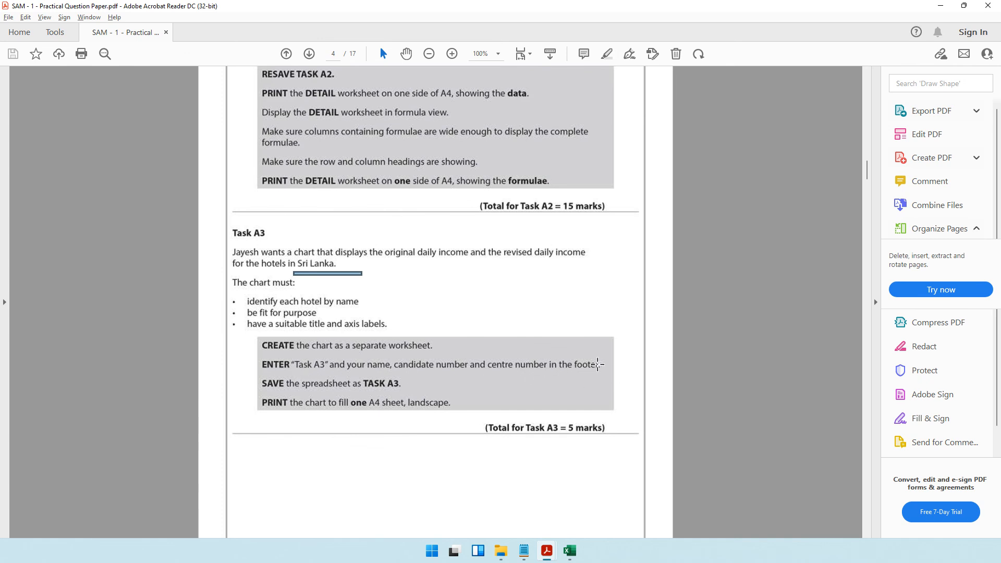
left_click(941, 5)
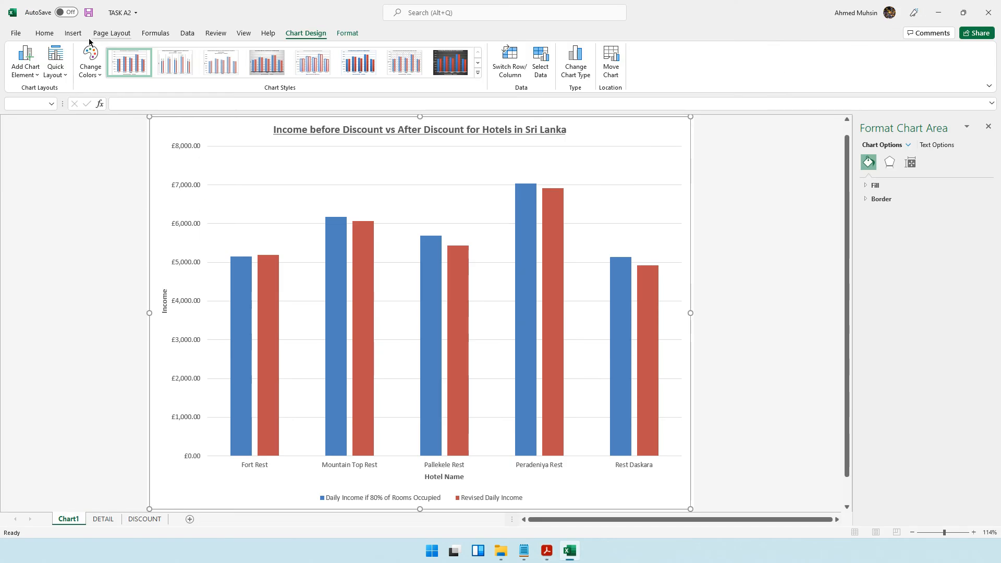
- Open the chart sheet's footer and enter your name, candidate number and centre number in the left section
left_click(73, 33)
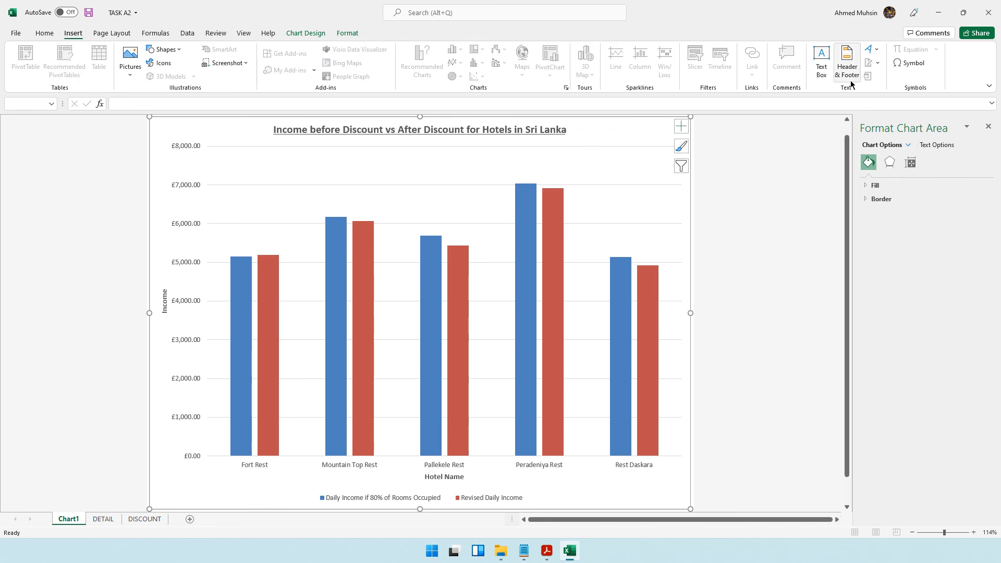
left_click(847, 62)
left_click(569, 223)
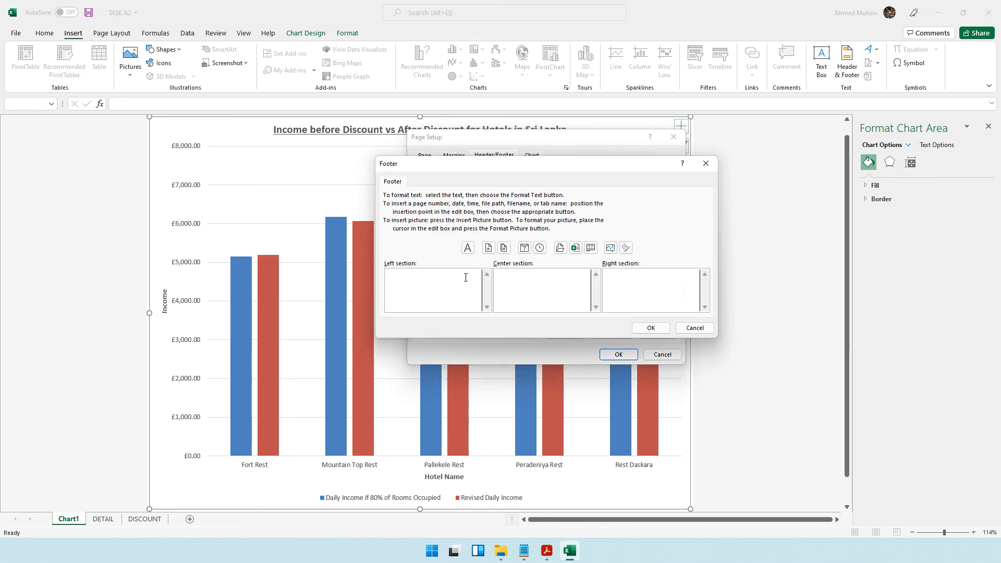
type("Ahmed 1234 1234")
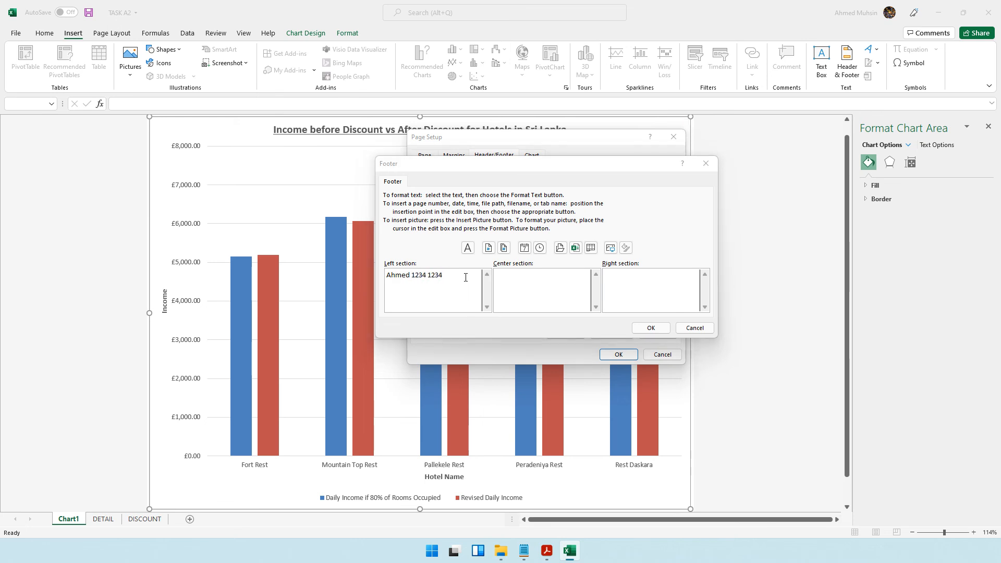
- Add "Task A3" at the start of the footer's left section, then confirm the footer and page setup
key("alt+Tab")
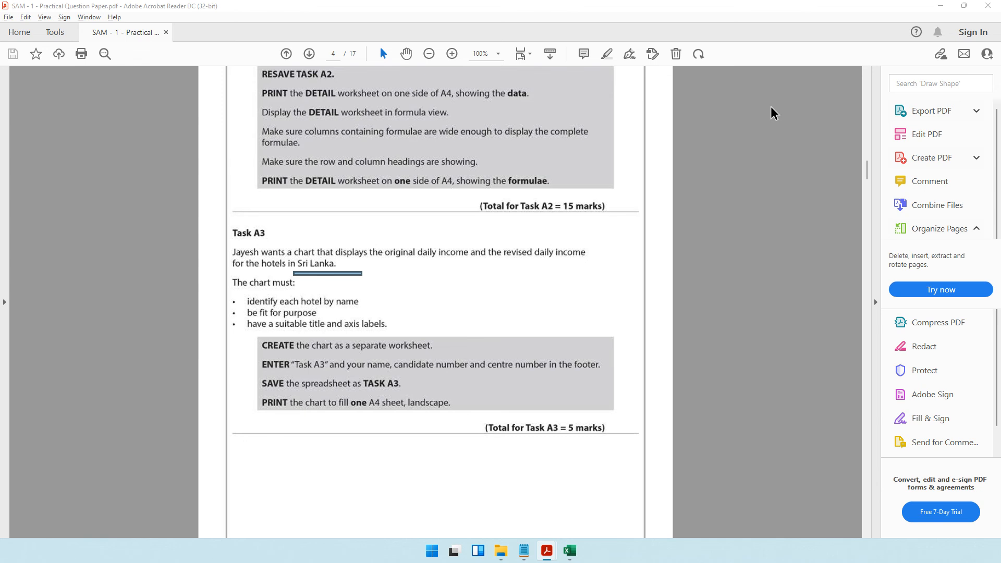
key("alt+Tab")
left_click(387, 275)
type("Task A3 Ahmed 1234 1234")
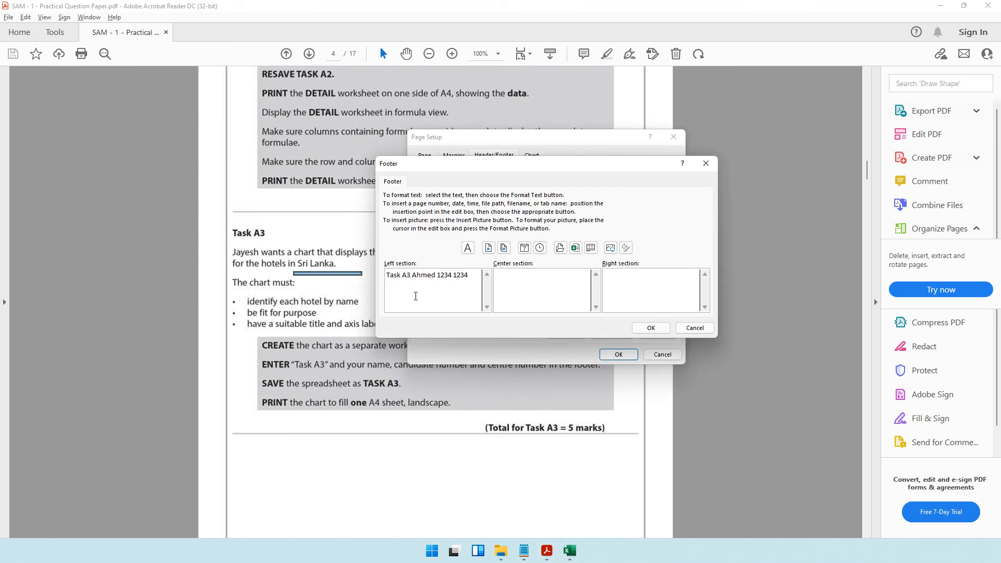
left_click(650, 328)
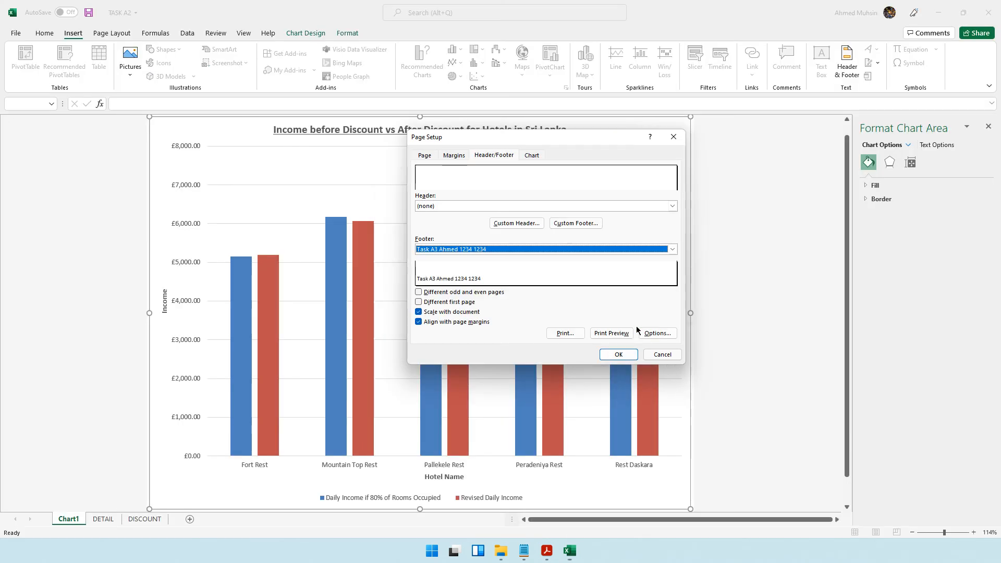
left_click(615, 355)
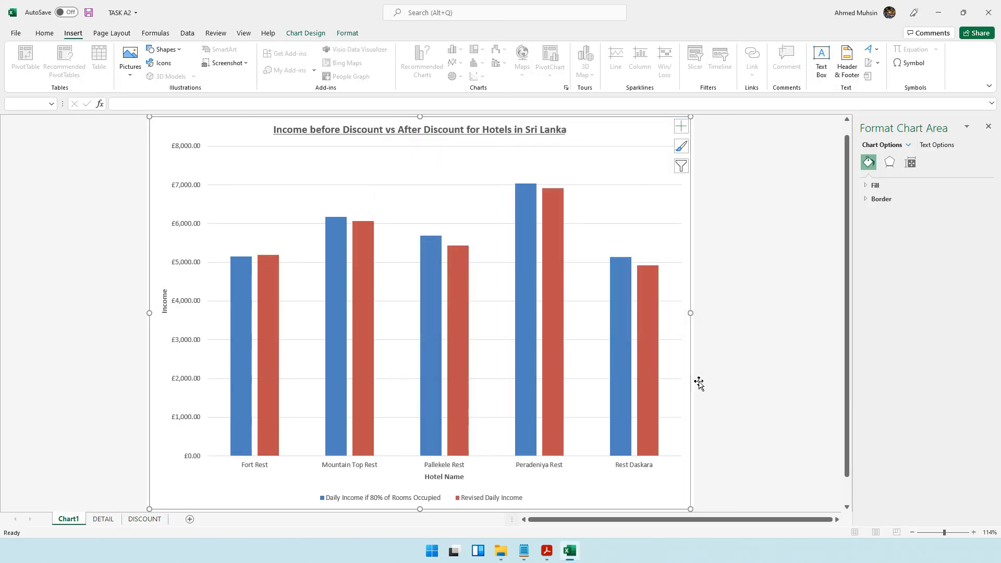
- Zoom out the chart sheet and preview its print layout before returning to the sheet
left_click(911, 532)
left_click(912, 532)
left_click(911, 533)
key("ctrl+p")
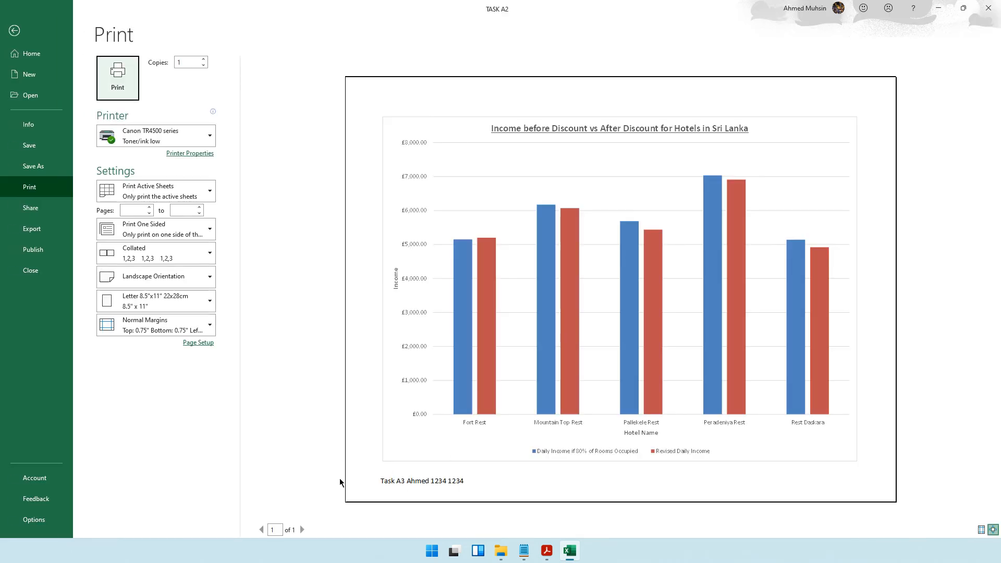
left_click(34, 30)
- Save the workbook under the new name TASK A3
left_click(547, 551)
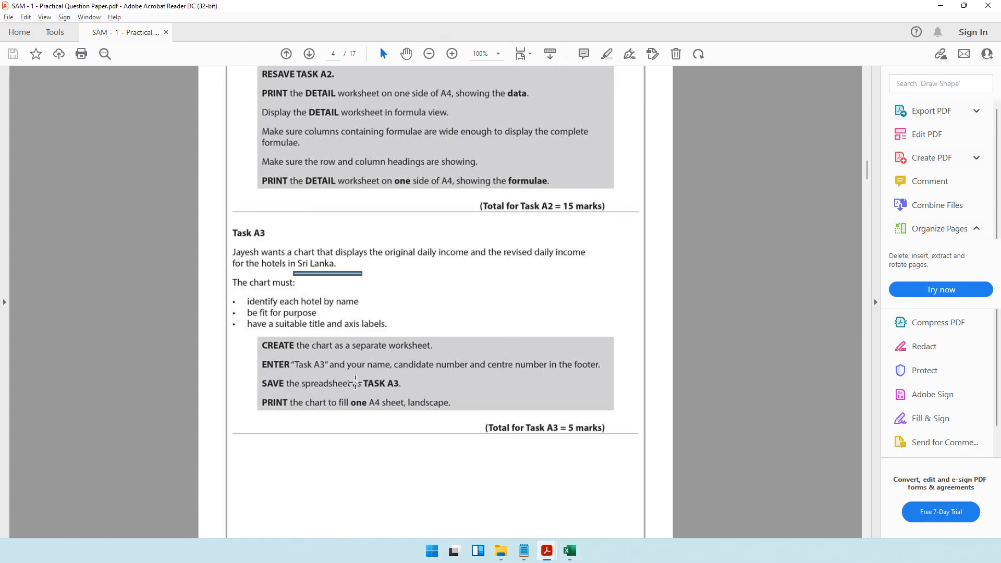
left_click(573, 556)
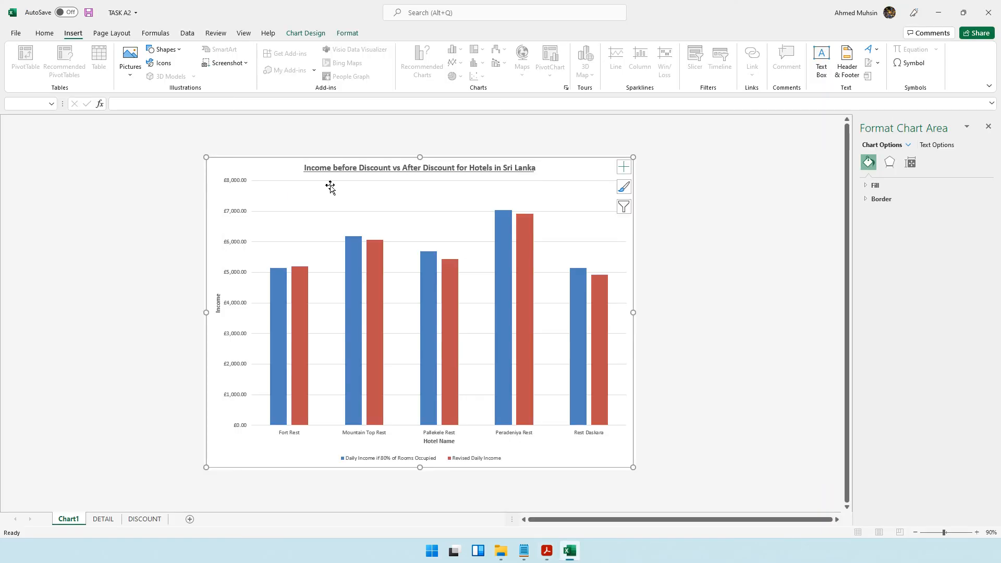
left_click(158, 249)
key("F12")
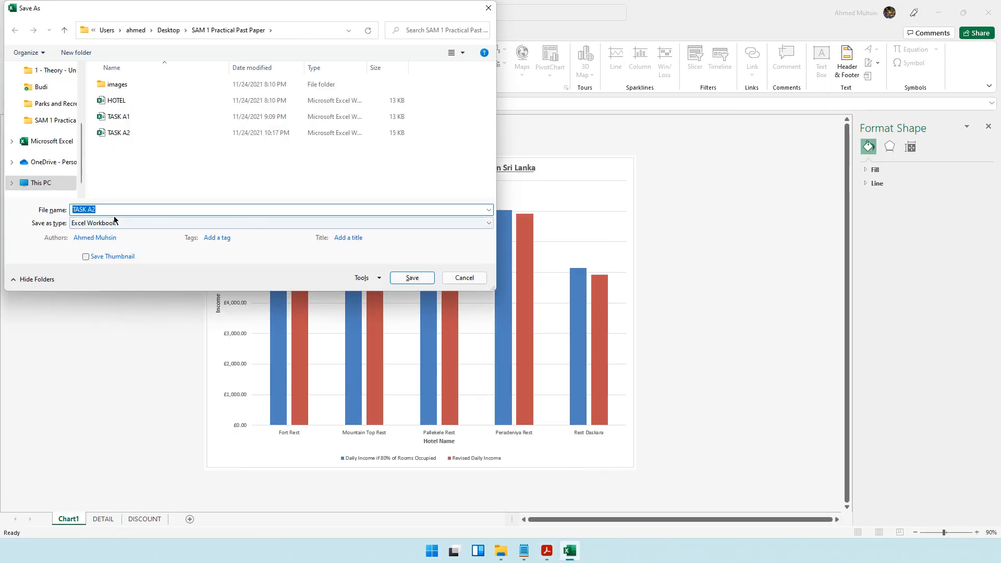
left_click(114, 210)
key("BackSpace")
type("3")
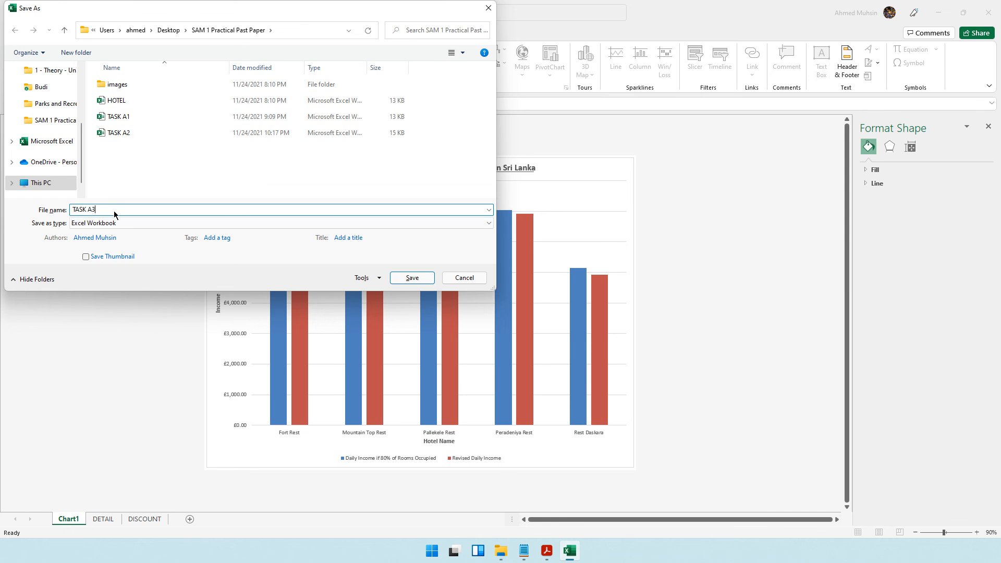
key("Return")
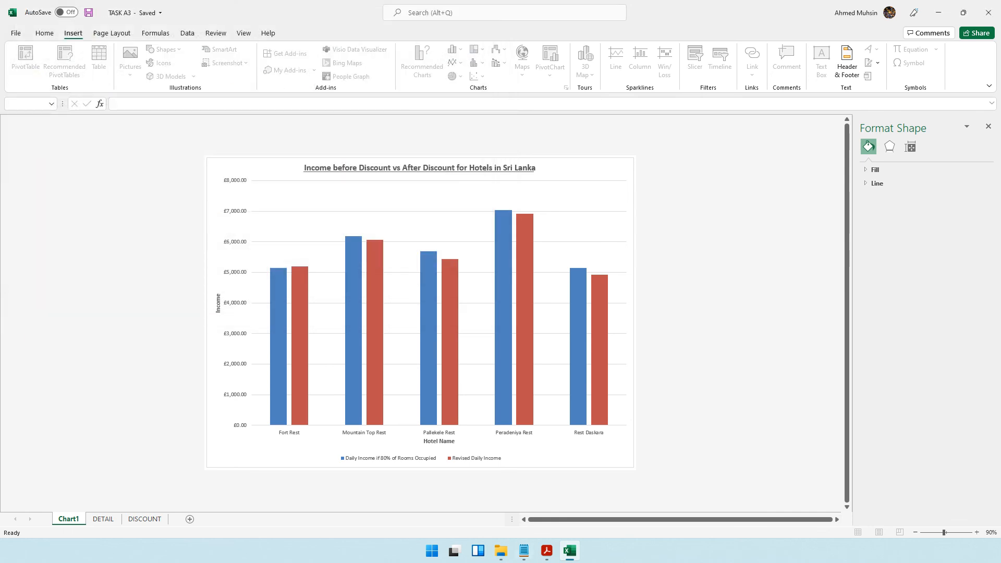
- Minimise the question paper, open the print settings and choose Landscape Orientation before leaving the print view
left_click(546, 550)
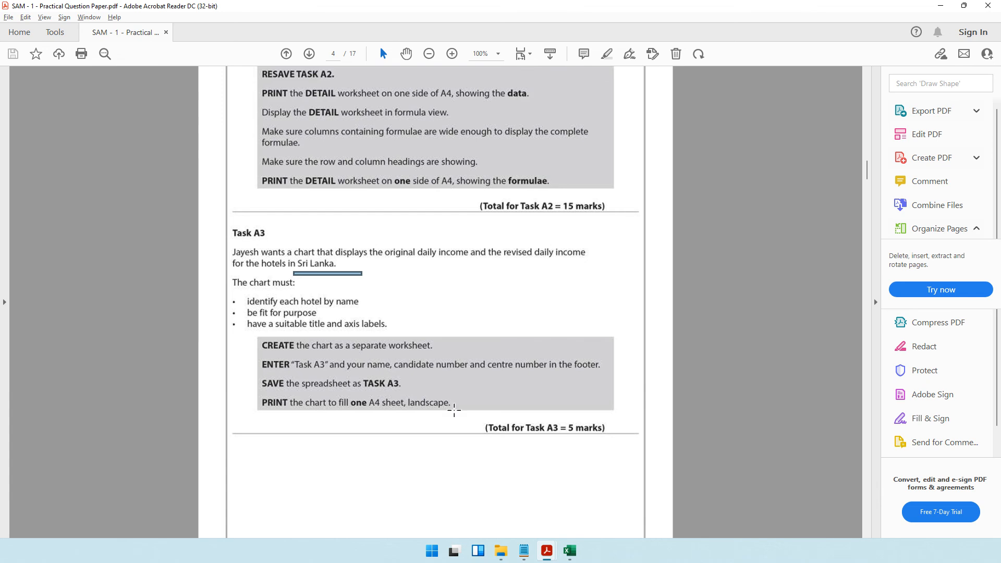
left_click(940, 7)
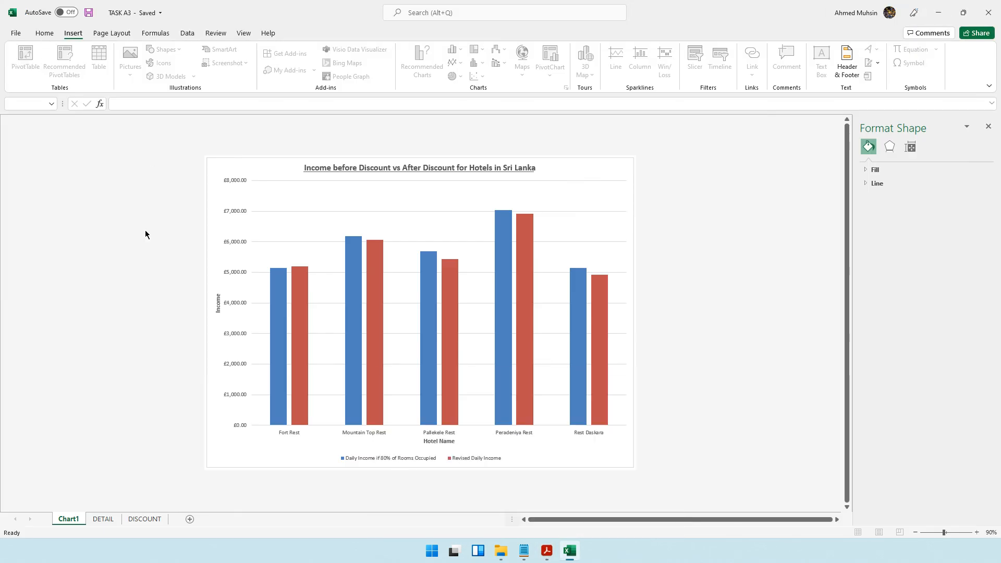
key("ctrl+p")
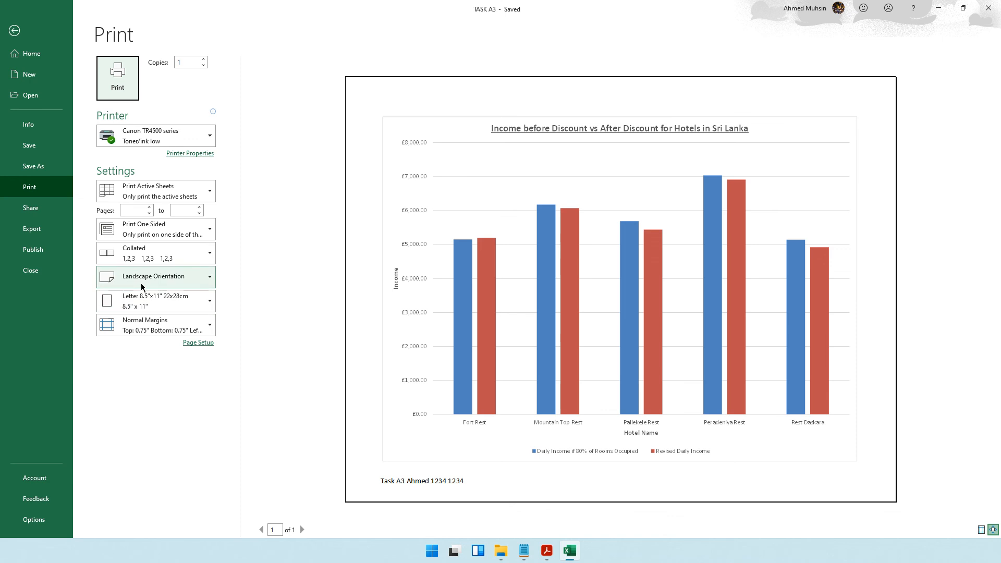
left_click(153, 277)
left_click(134, 326)
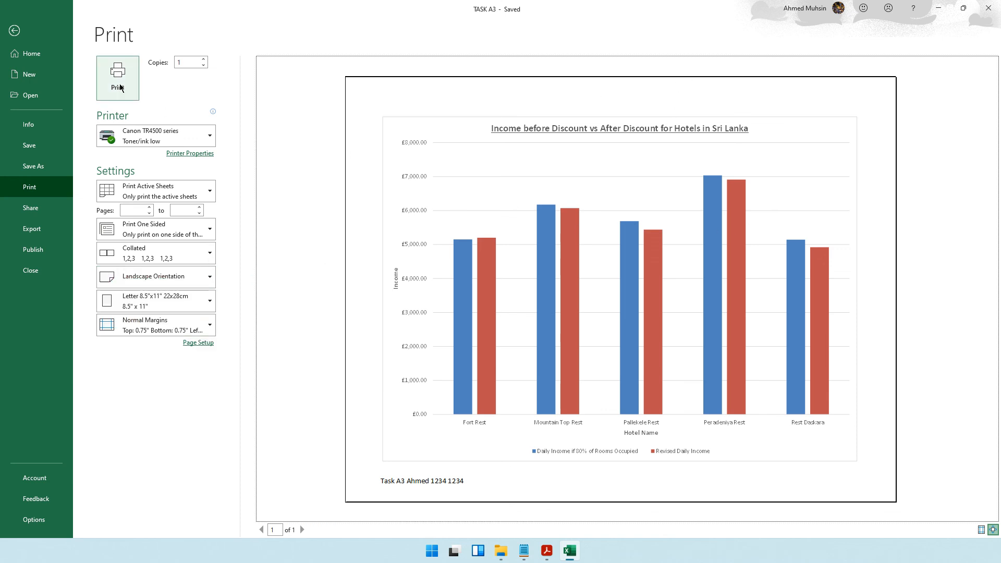
left_click(14, 31)
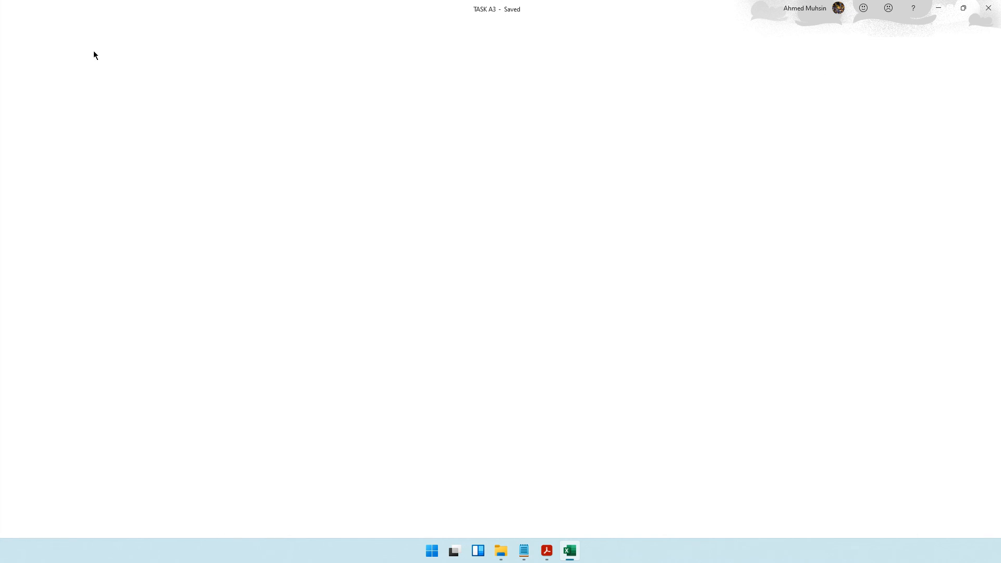
- Read the Task A4 instructions in the question paper
left_click(546, 550)
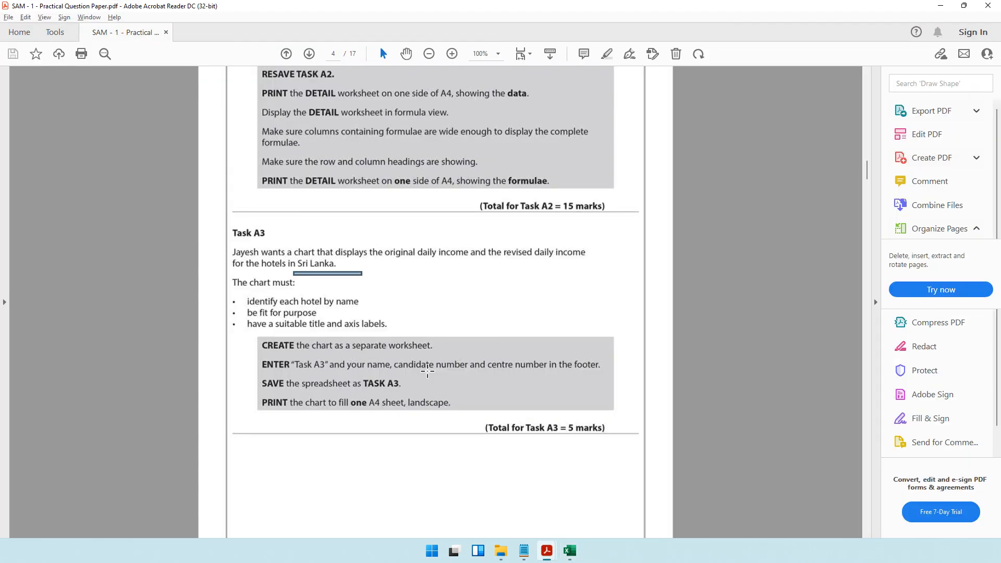
scroll(427, 371, "down", 4)
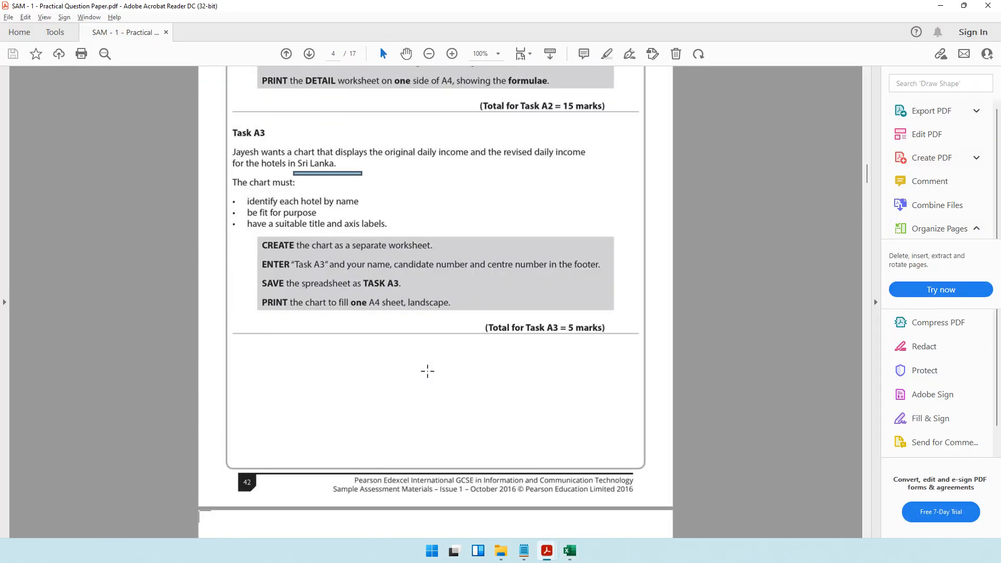
scroll(427, 371, "down", 12)
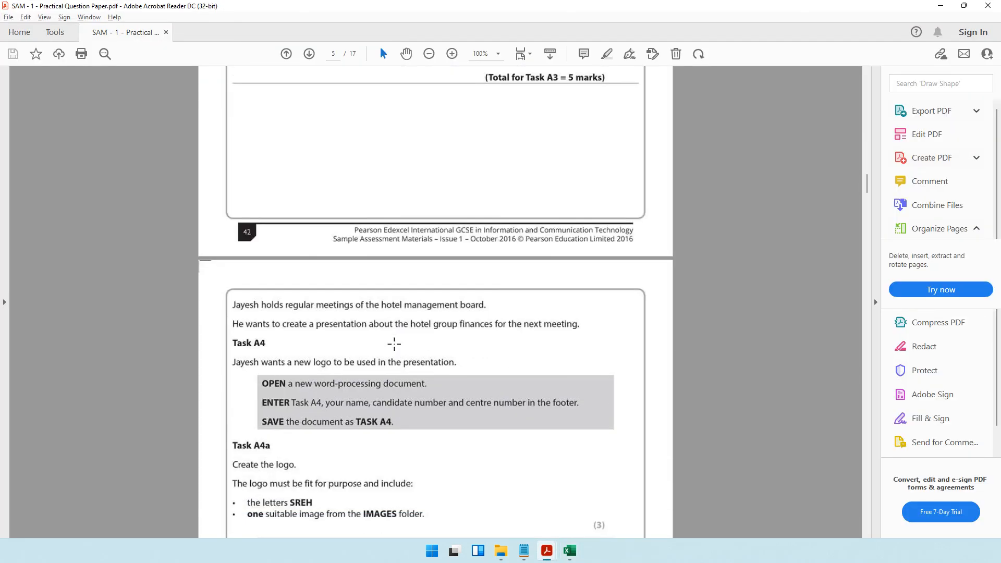
scroll(394, 343, "down", 3)
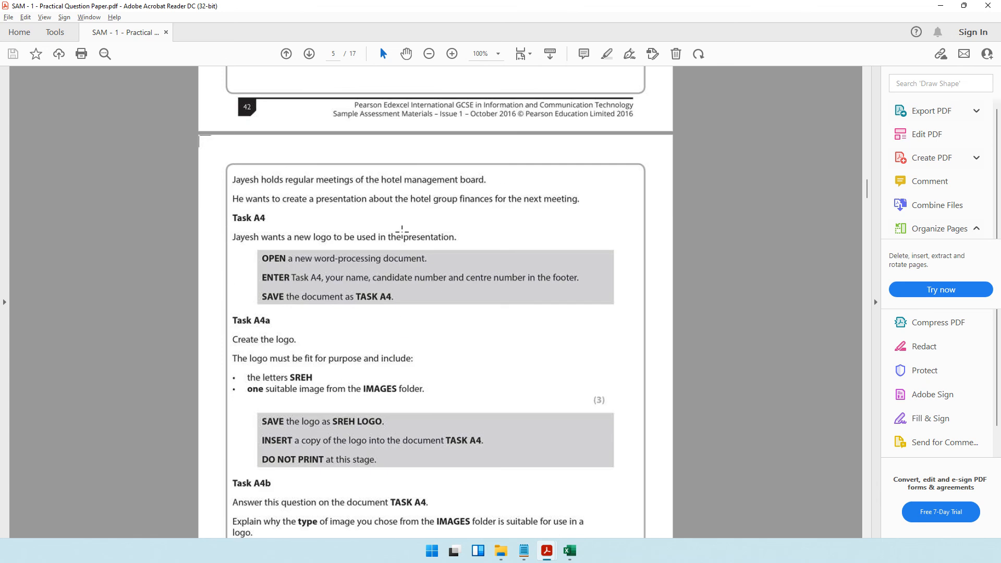
left_click_drag(403, 230, 468, 249)
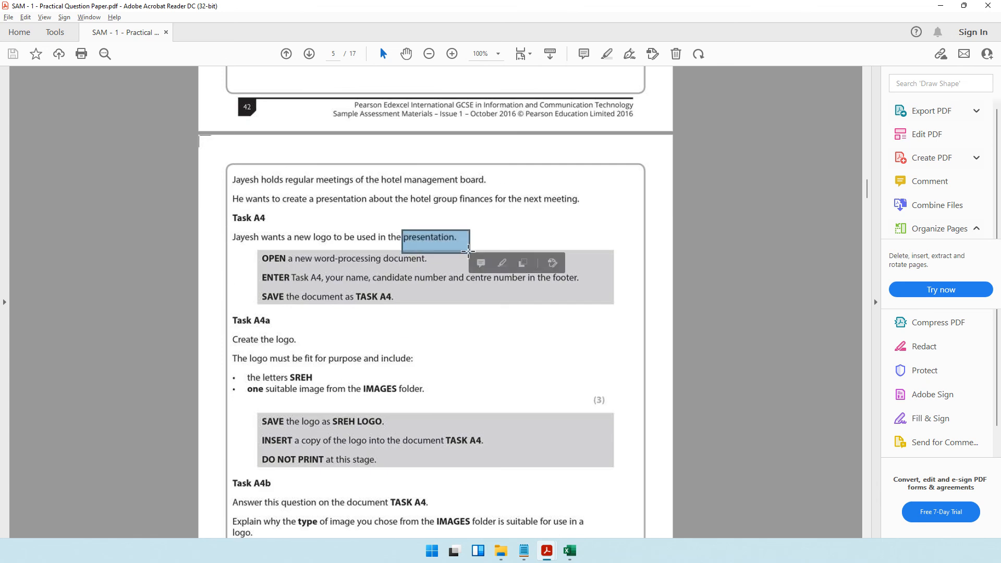
scroll(468, 251, "down", 2)
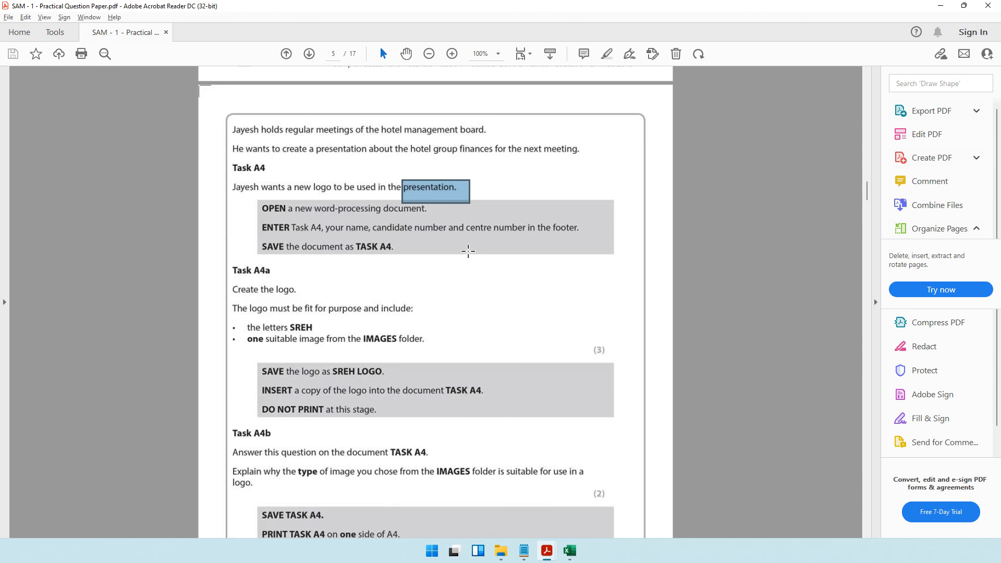